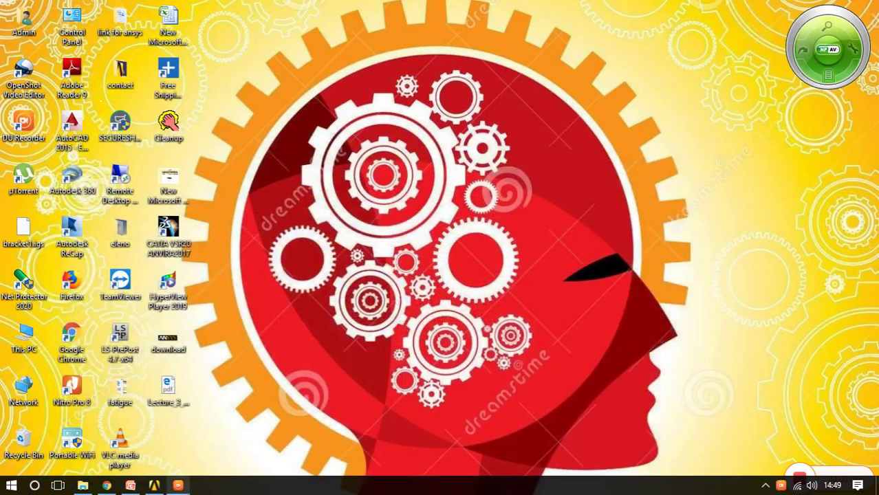
Step: Restore the ANSYS Workbench window from the taskbar
click(154, 486)
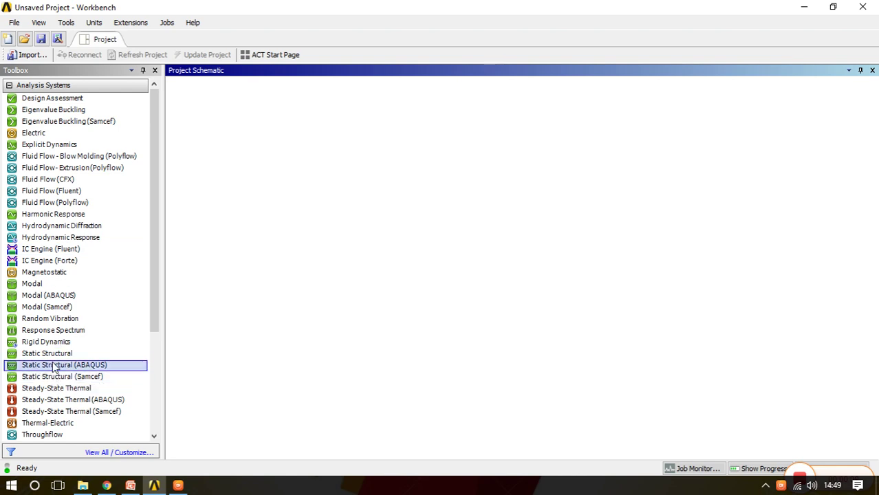
Step: Place a standalone Static Structural system from the Toolbox into the Project Schematic
drag(48, 354, 235, 146)
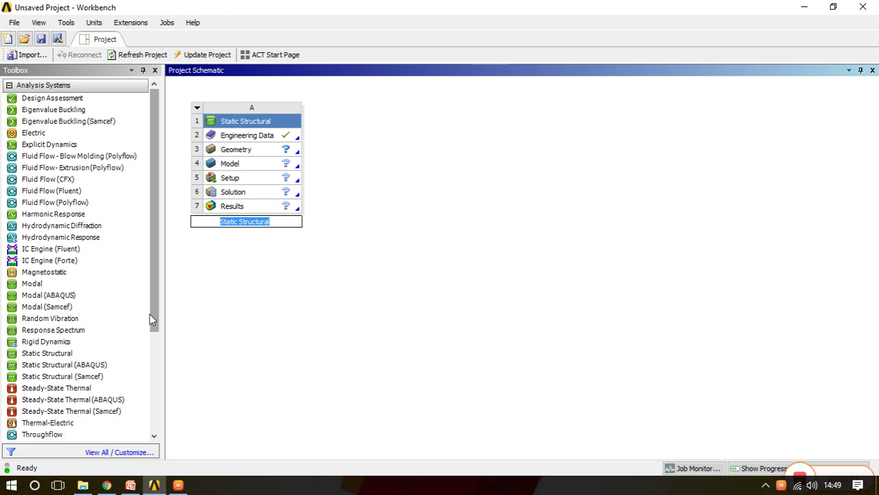
drag(152, 320, 157, 449)
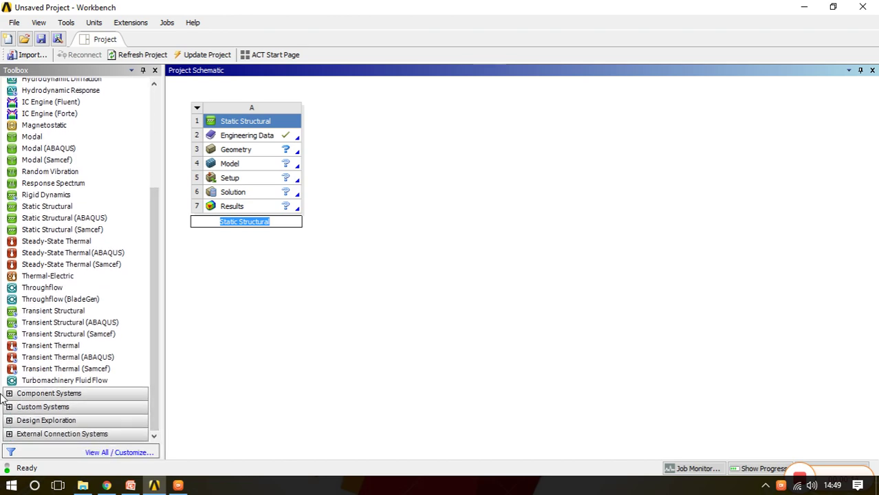
click(9, 393)
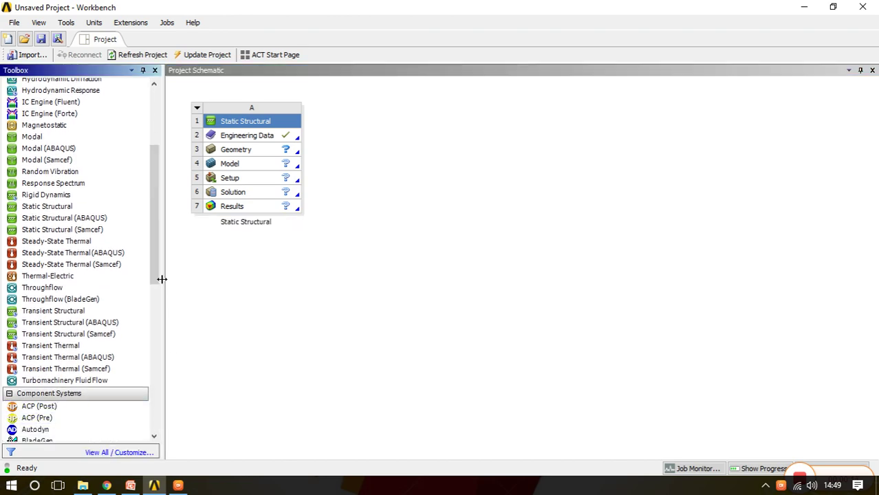
drag(157, 279, 174, 385)
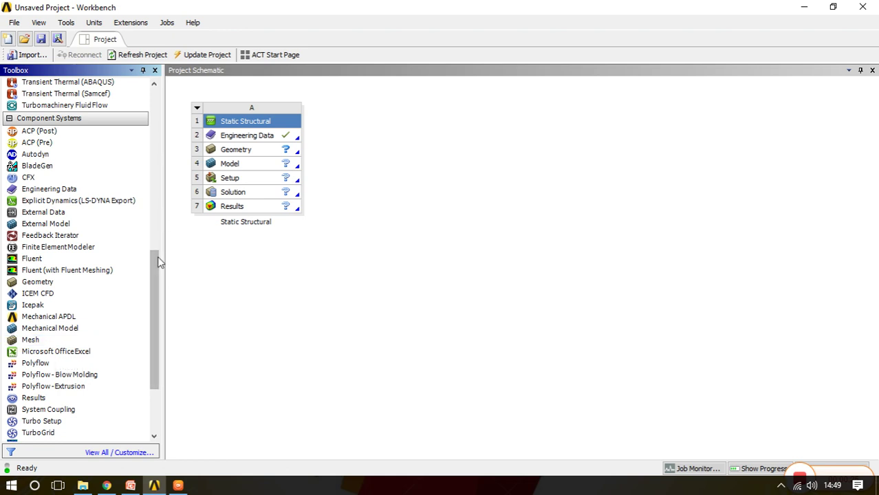
drag(158, 261, 159, 134)
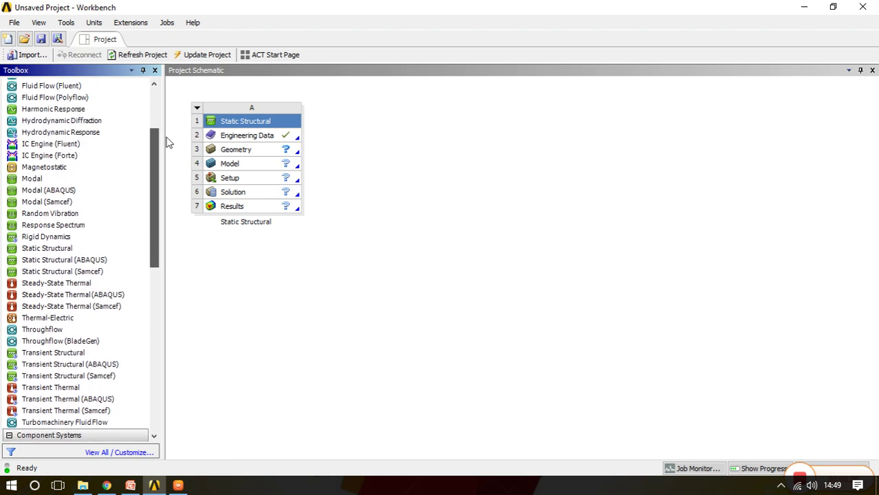
Step: Import gear casing.igs into DesignModeler and generate it
double_click(256, 150)
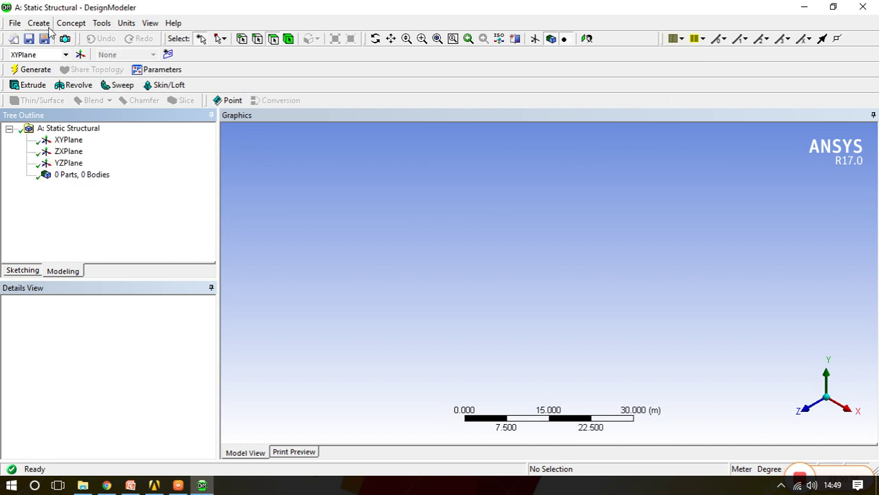
click(13, 25)
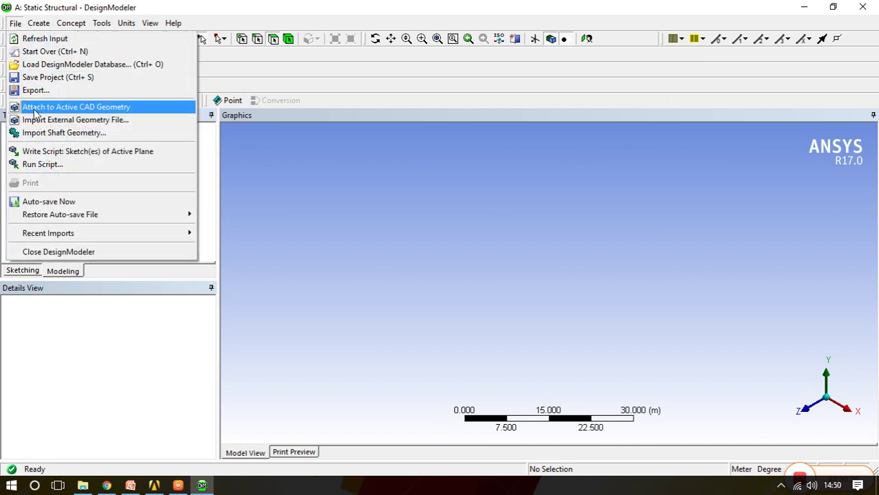
click(144, 120)
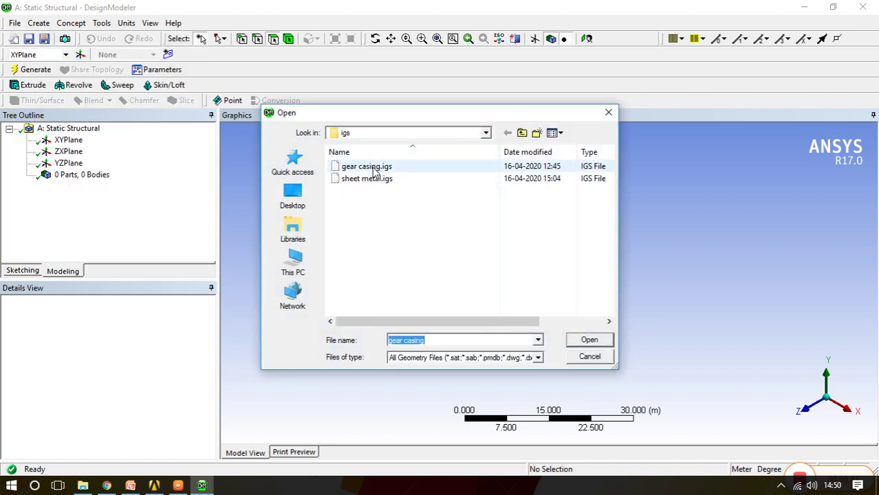
click(374, 170)
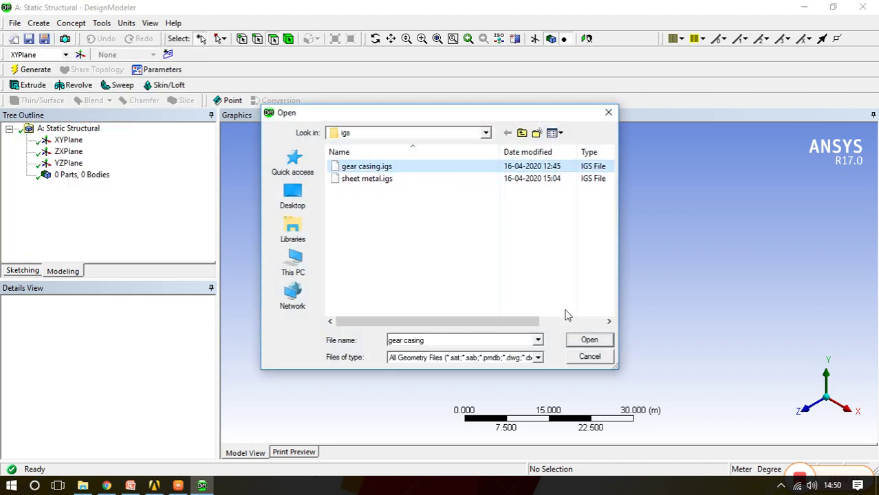
click(584, 341)
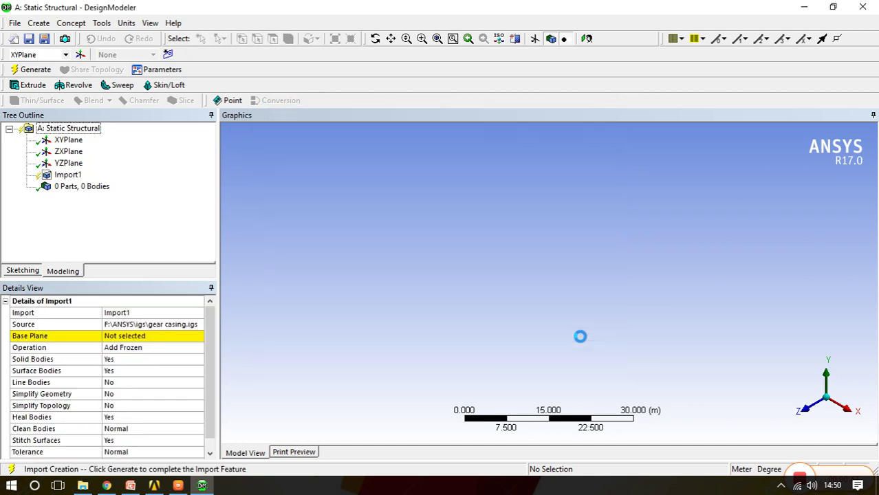
click(36, 69)
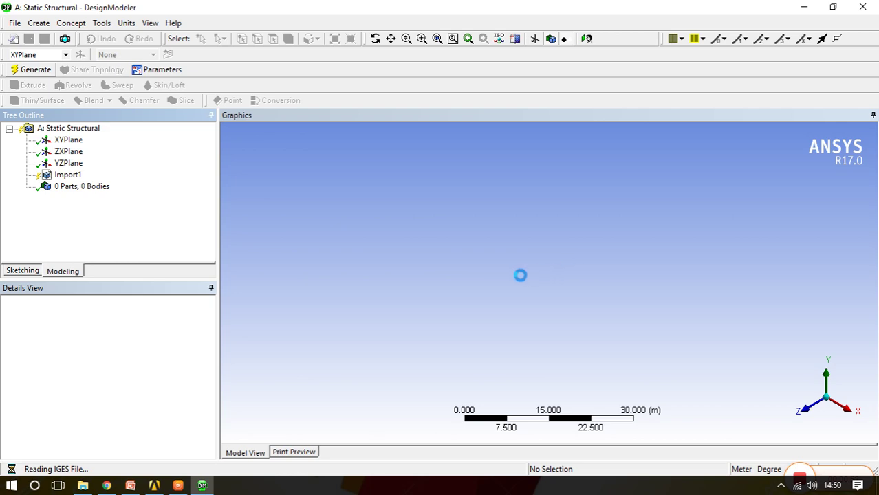
Step: Turn off frozen body transparency and orbit to inspect the solid casing
middle_drag(536, 296, 647, 198)
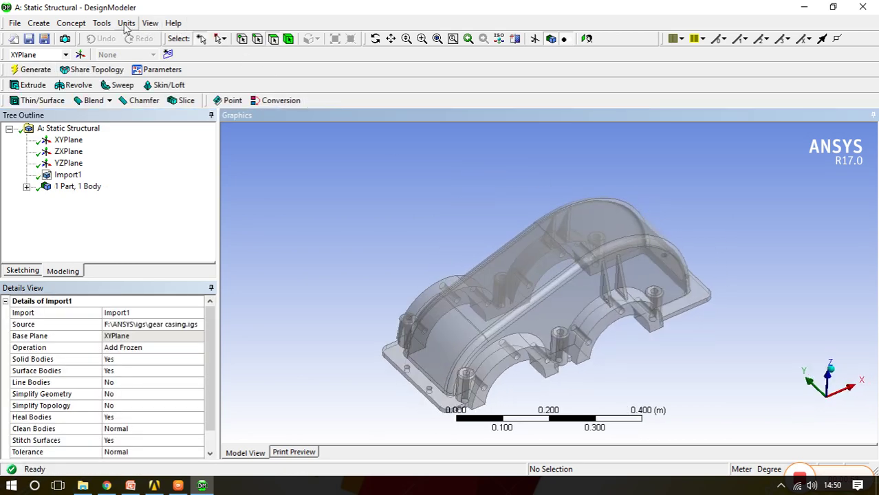
click(149, 23)
click(157, 97)
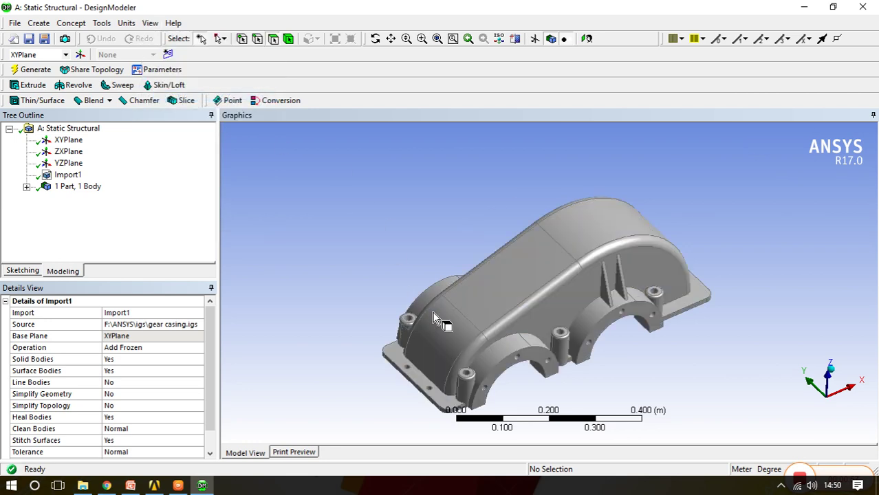
middle_drag(442, 322, 245, 416)
Step: Return to Workbench and launch Mechanical from the Model cell
click(154, 485)
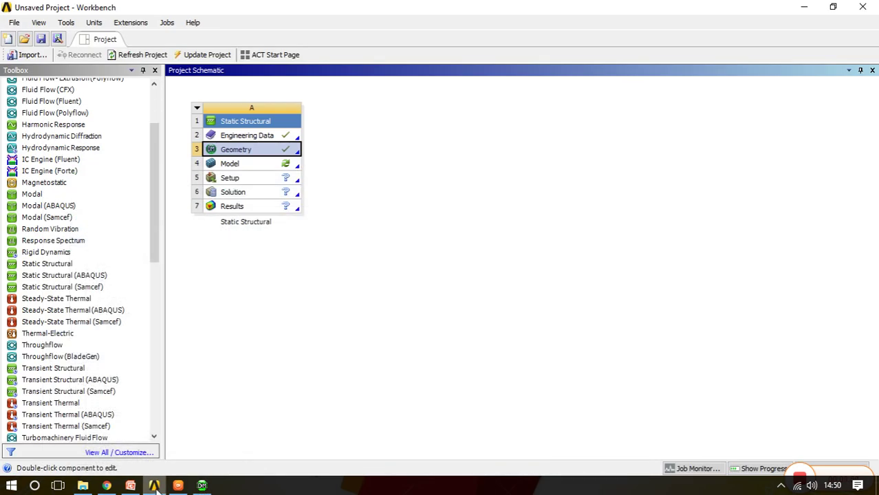
double_click(241, 165)
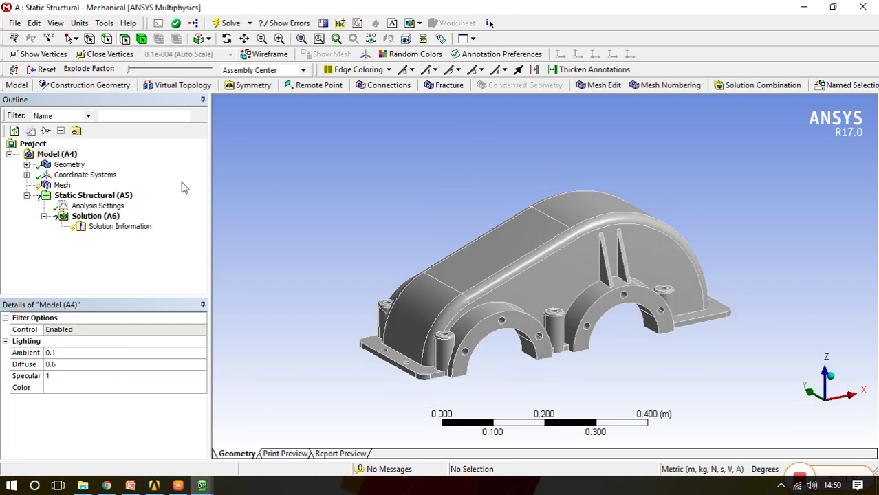
Step: Generate the default mesh on the gear casing, then orbit and zoom to inspect it
right_click(62, 186)
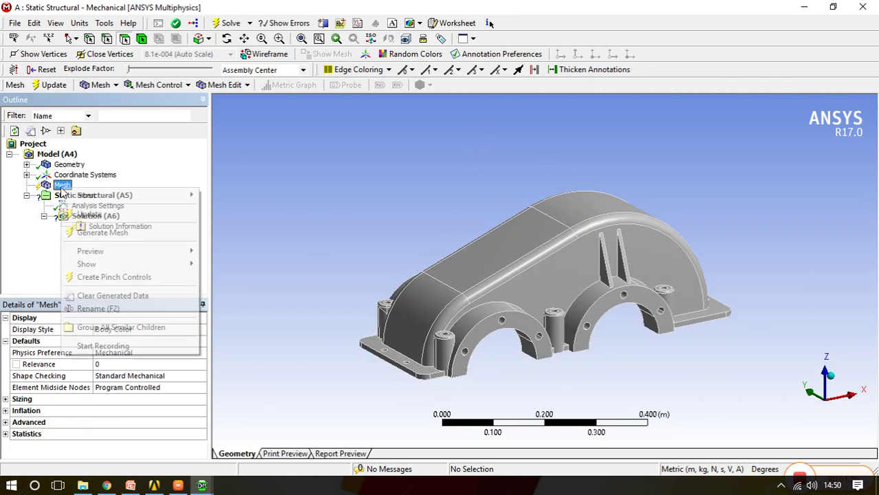
click(96, 234)
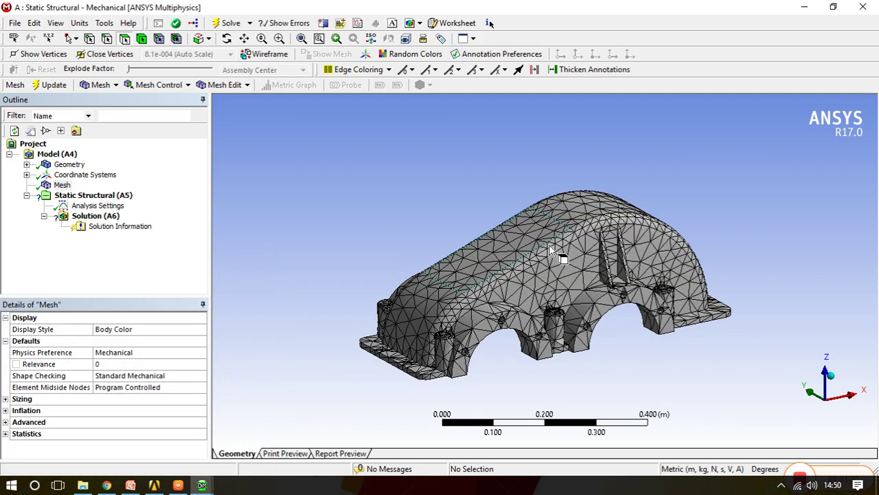
middle_drag(555, 274, 516, 282)
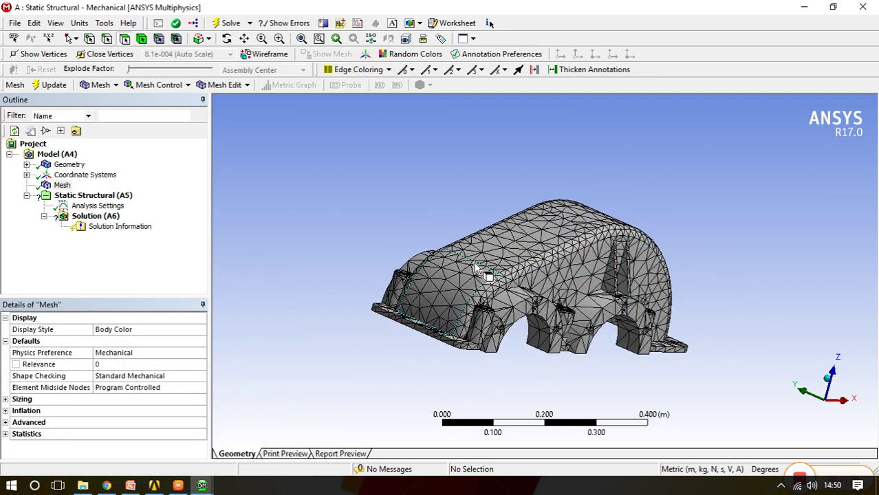
mouse_move(412, 309)
middle_down()
mouse_move(459, 295)
mouse_move(484, 304)
middle_up()
scroll(484, 304, up, 3)
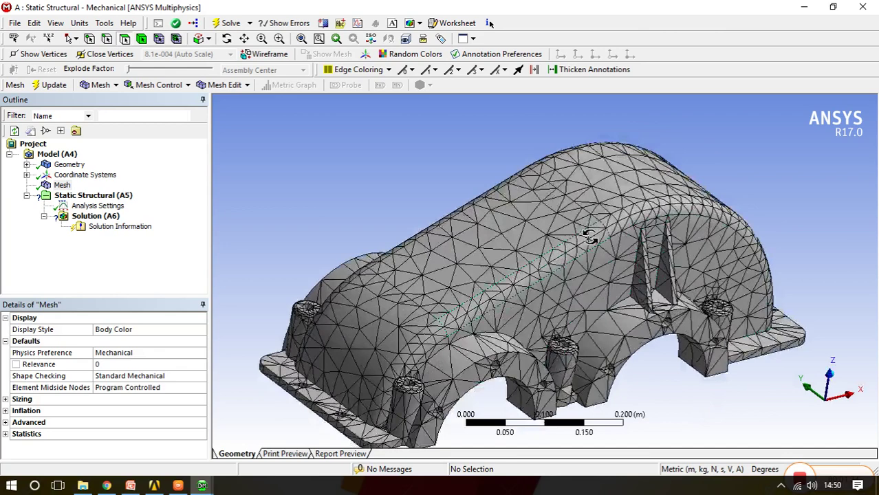
scroll(485, 306, down, 2)
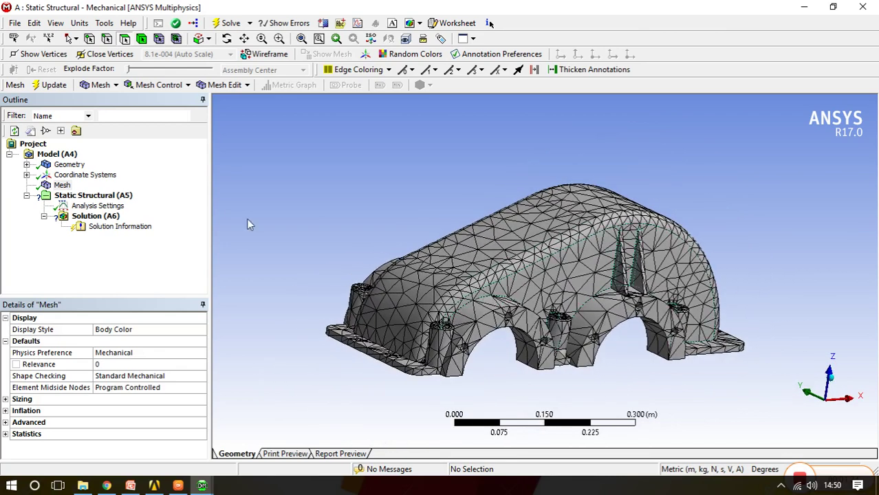
Step: Browse the Mesh context menu and Mesh Control list, then open Mesh's insert options
right_click(61, 187)
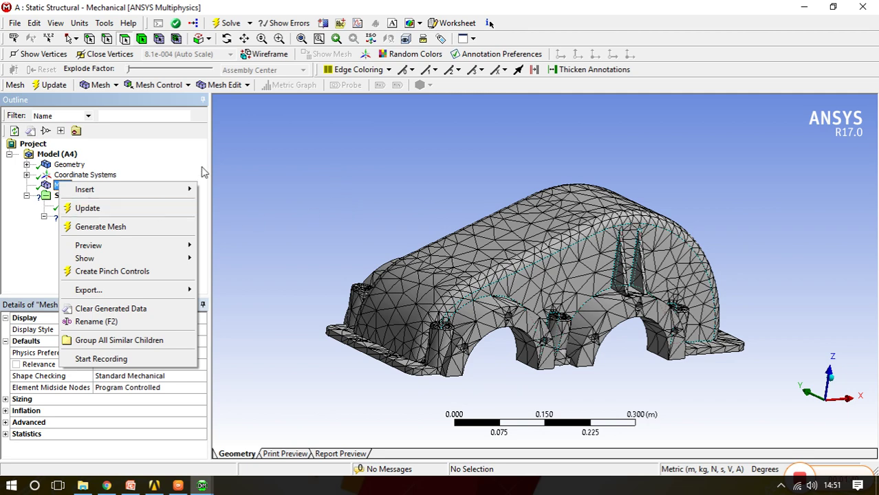
click(284, 169)
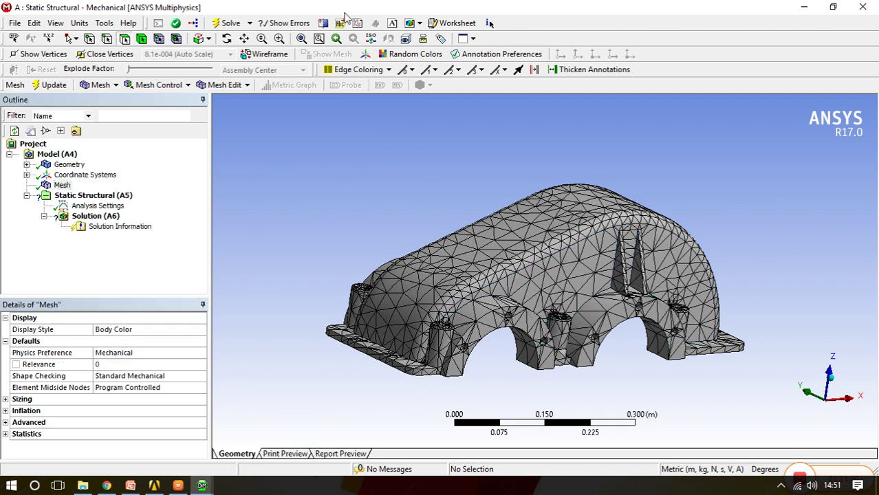
click(187, 86)
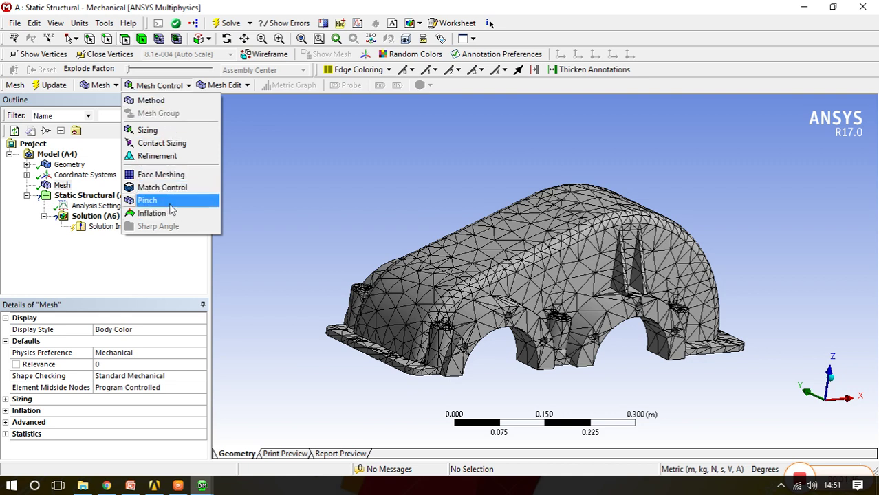
click(167, 259)
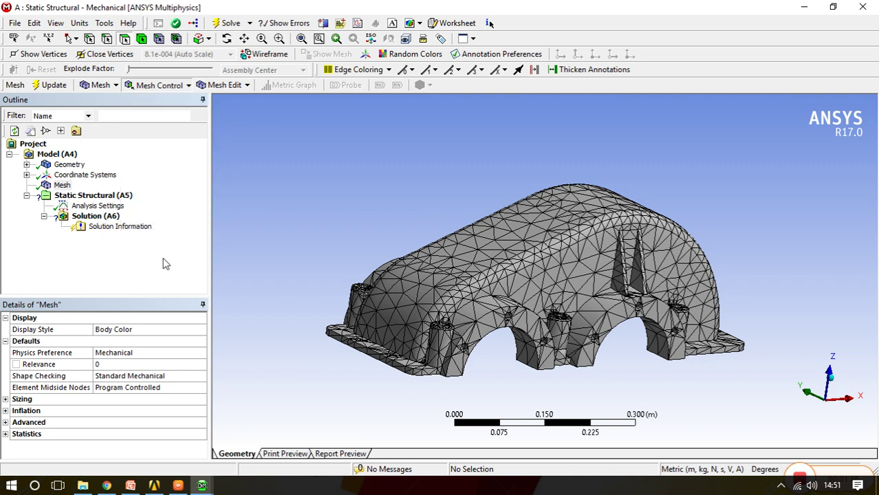
right_click(63, 186)
mouse_move(131, 194)
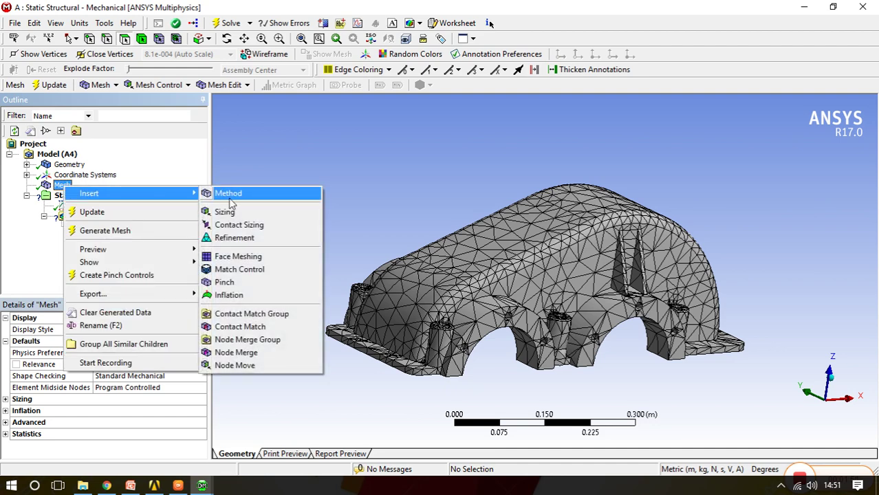
Step: Insert a Method control and scope it to the whole gear casing body
click(231, 195)
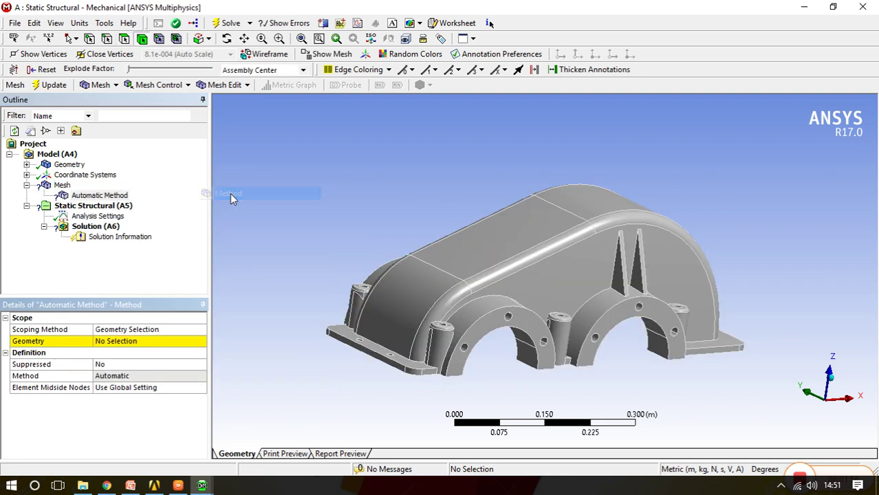
scroll(440, 237, up, 2)
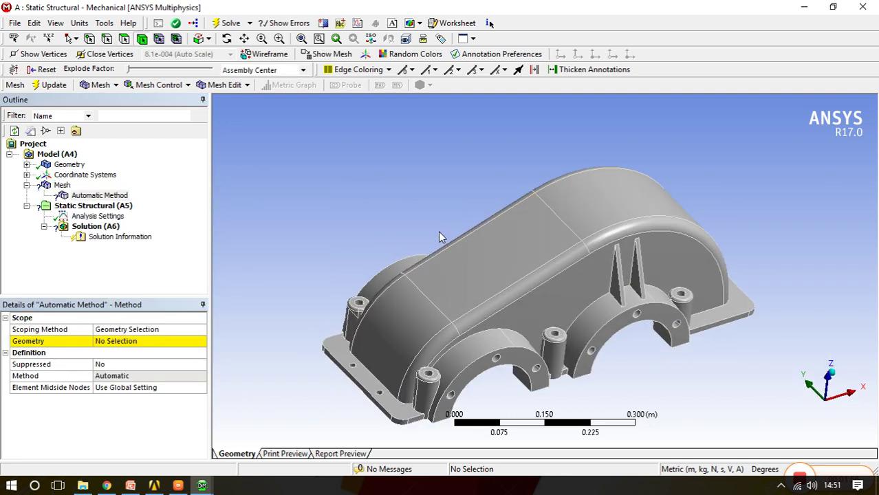
click(139, 344)
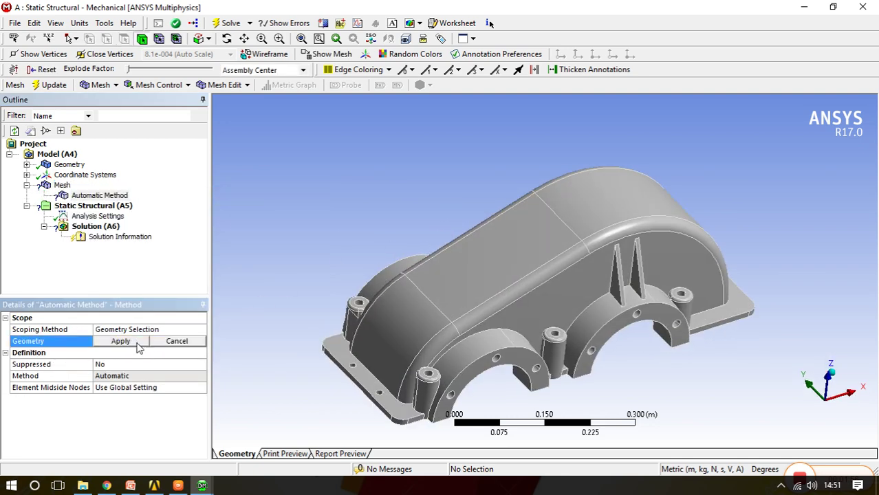
click(526, 309)
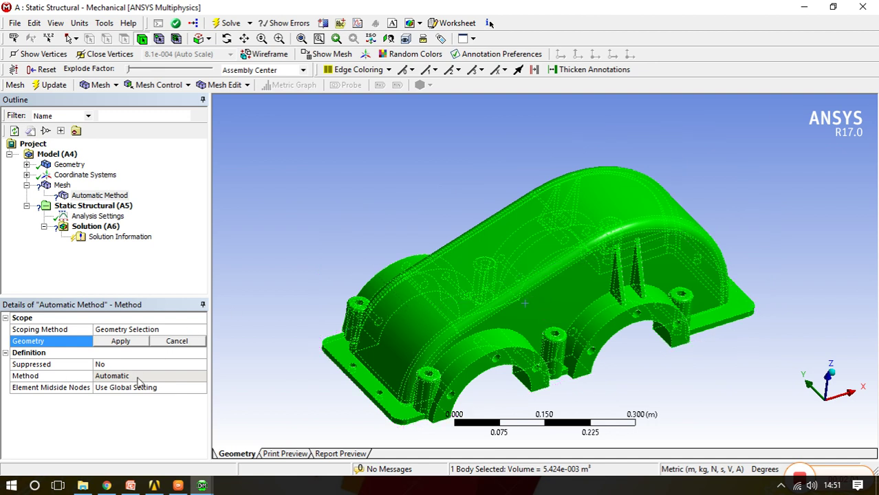
click(165, 377)
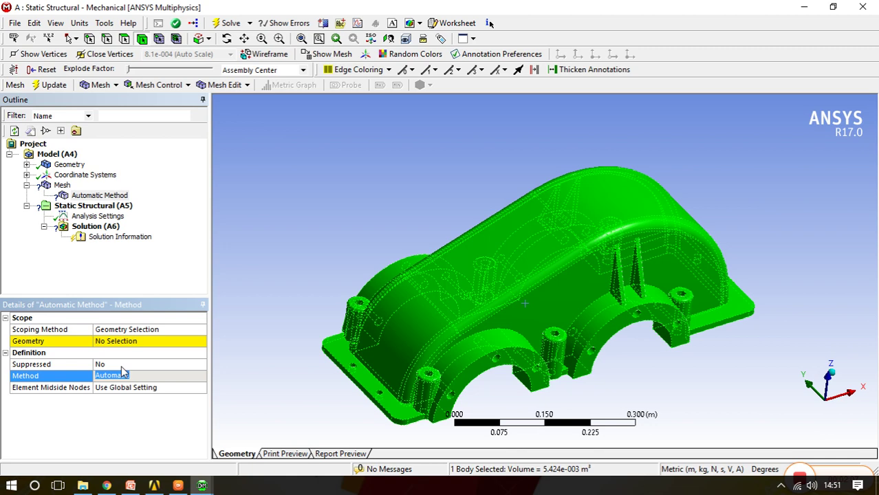
click(123, 342)
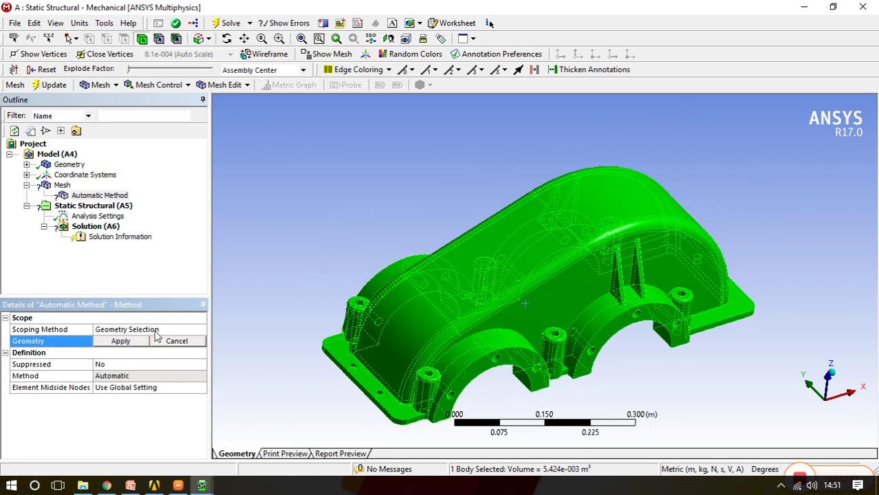
click(123, 343)
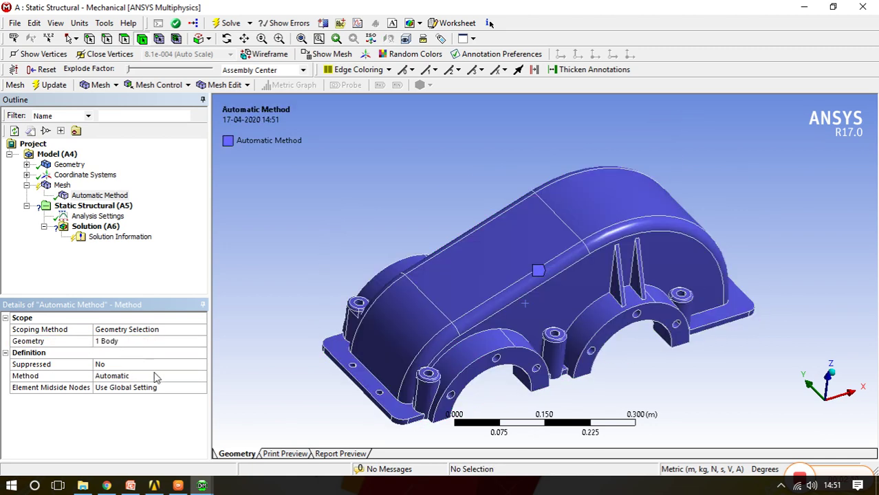
Step: Keep the method as Automatic and generate the mesh with it
click(157, 378)
click(200, 378)
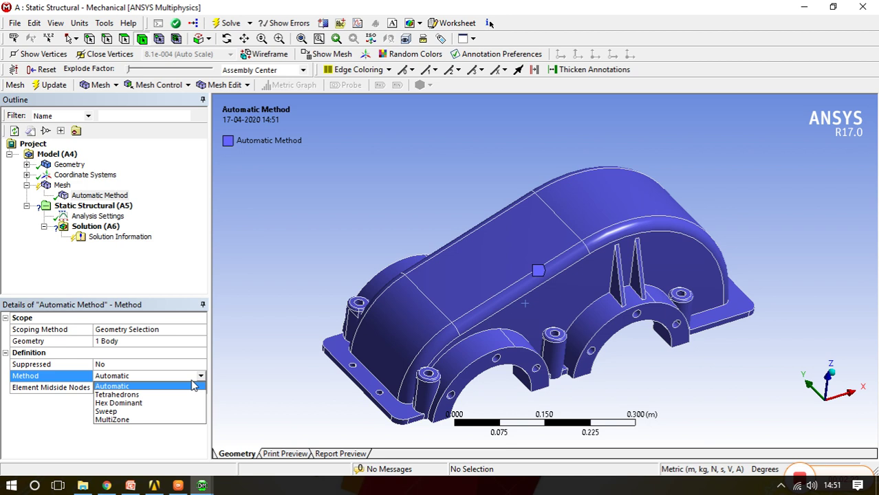
click(176, 389)
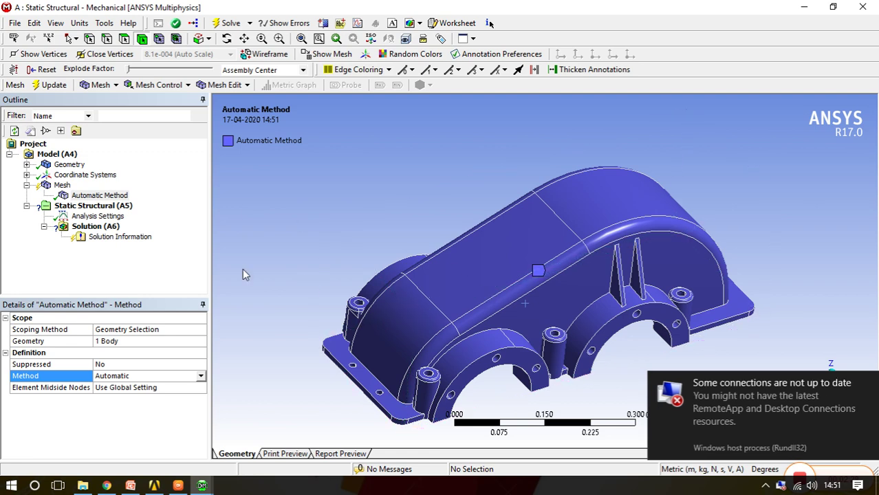
click(100, 196)
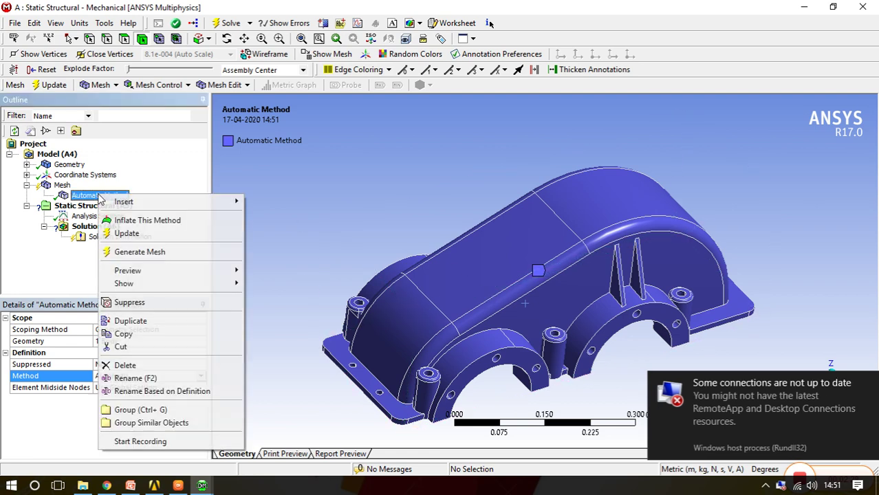
right_click(99, 196)
click(165, 160)
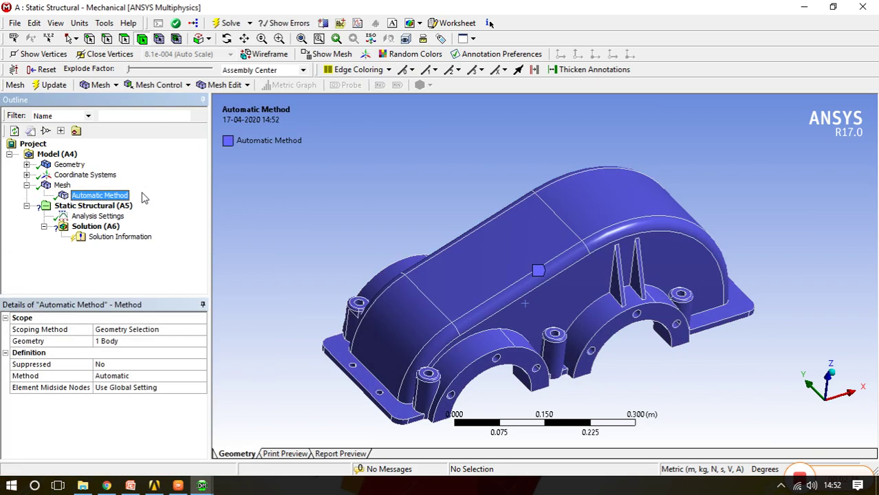
click(61, 186)
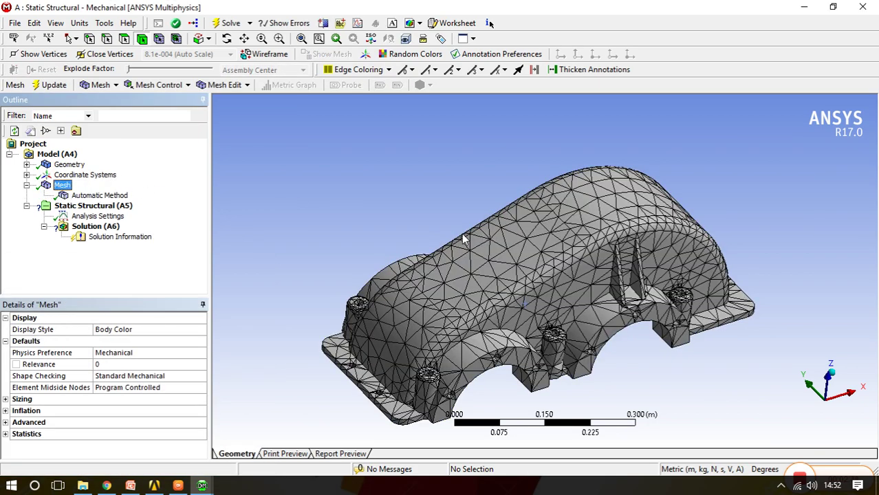
Step: Delete the Automatic Method control and update the mesh with default settings
middle_drag(465, 238, 516, 263)
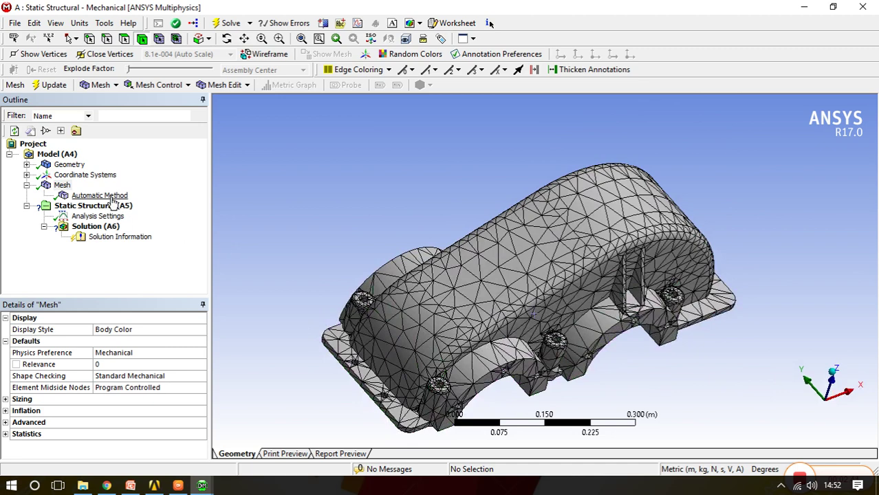
right_click(113, 196)
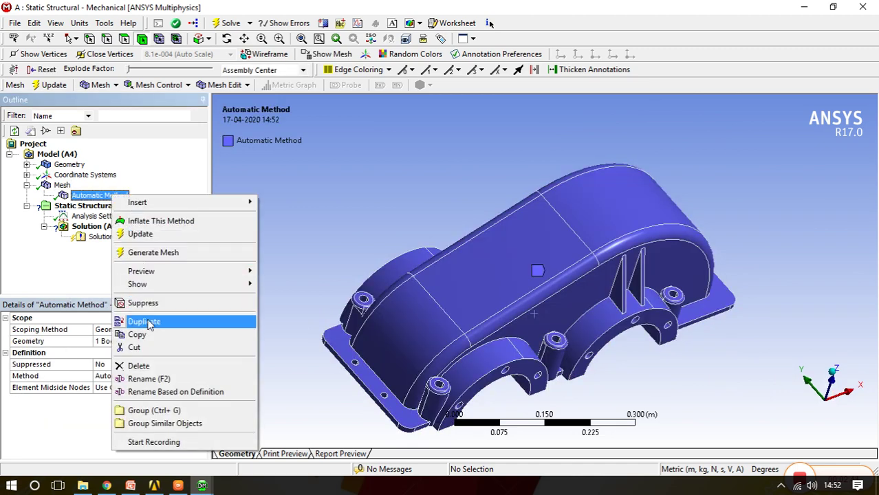
click(153, 366)
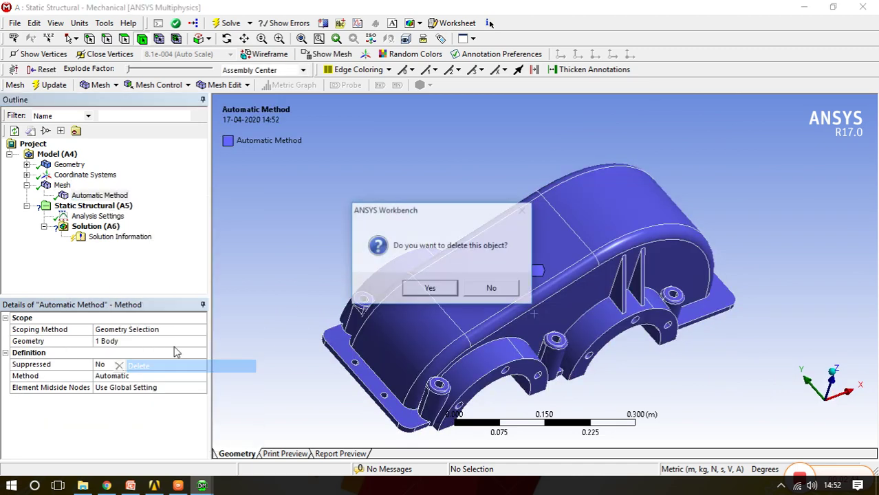
click(430, 288)
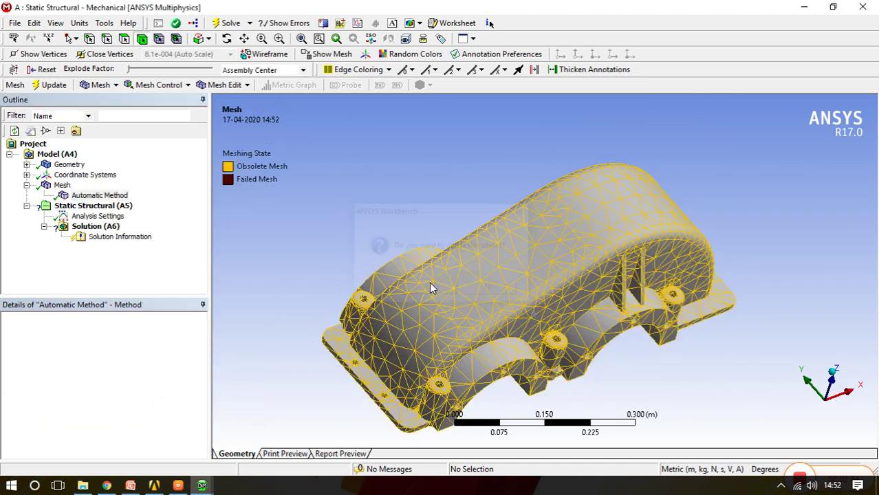
click(60, 85)
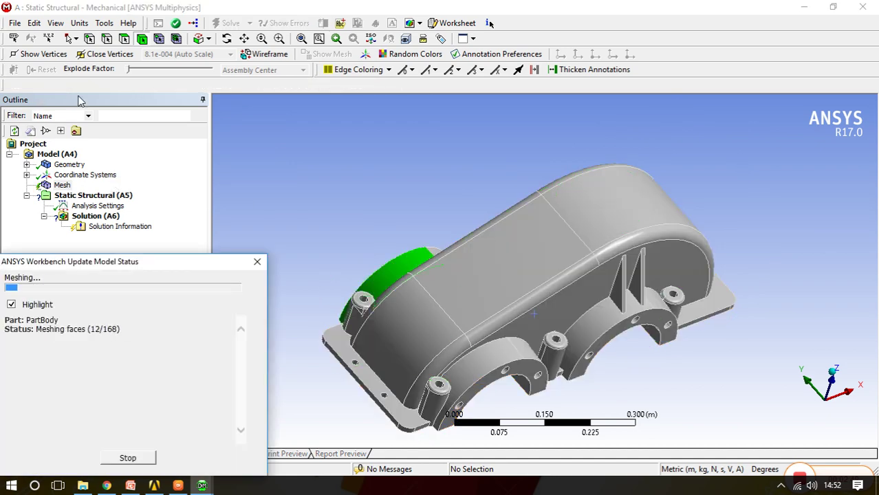
middle_drag(657, 220, 660, 197)
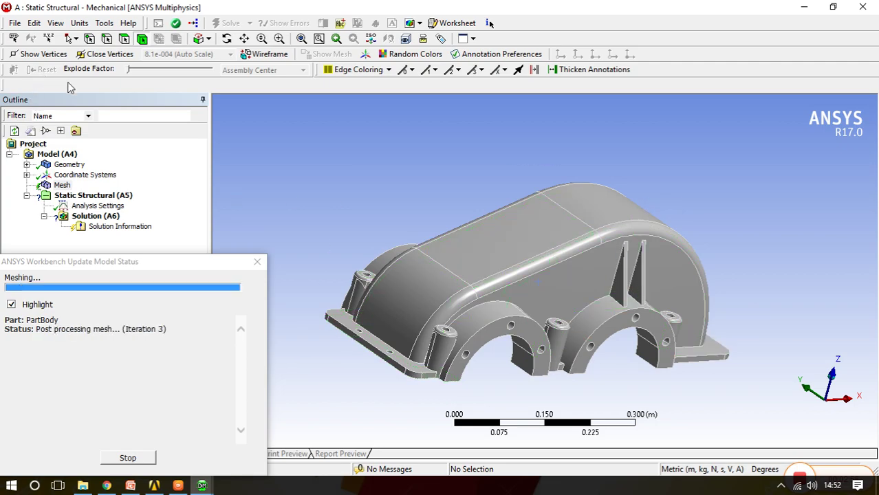
mouse_move(426, 242)
middle_down()
mouse_move(335, 161)
mouse_move(334, 148)
mouse_move(638, 181)
middle_up()
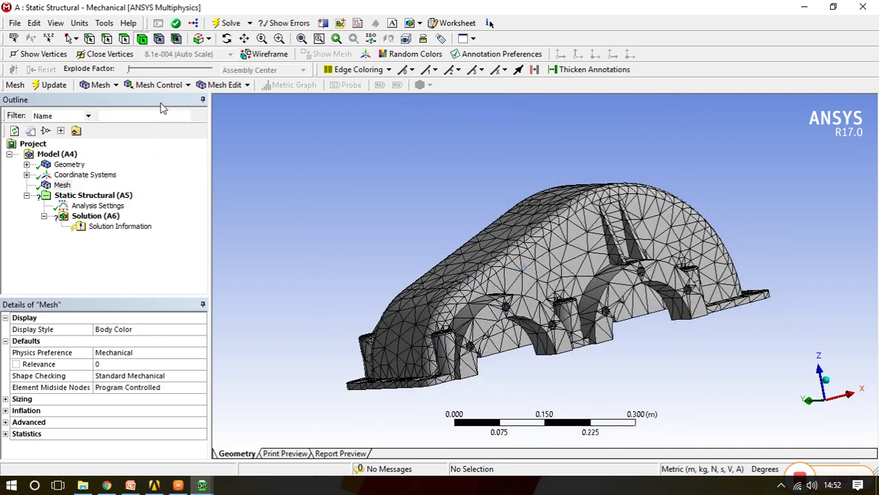
Step: Insert a Sizing control scoped to the front face of the left bearing arch
click(63, 185)
right_click(63, 187)
mouse_move(131, 193)
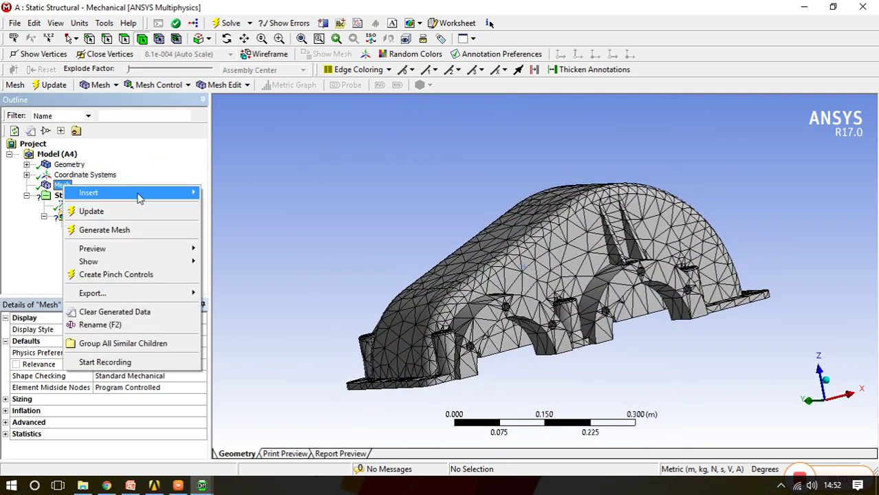
click(225, 212)
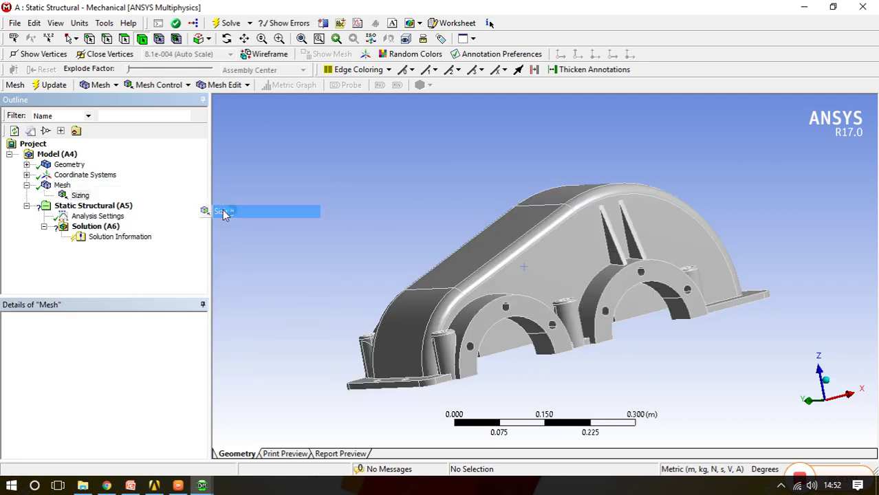
mouse_move(554, 213)
middle_down()
mouse_move(604, 194)
mouse_move(555, 230)
middle_up()
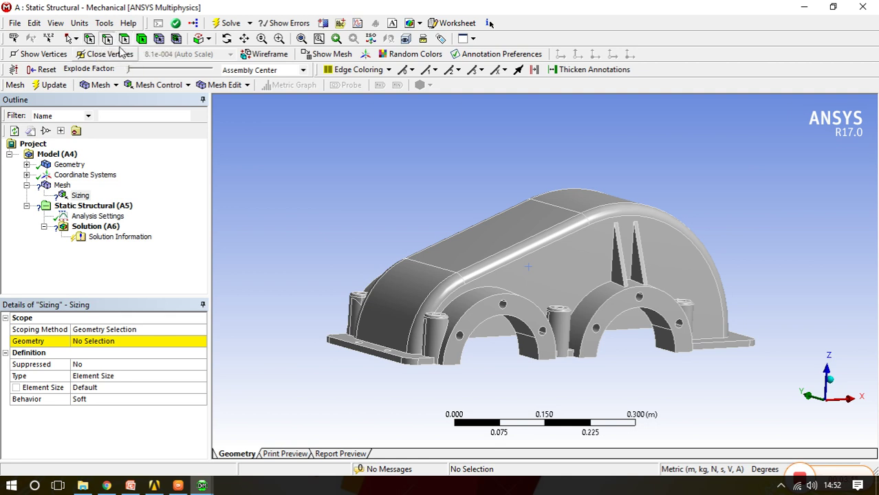
click(121, 341)
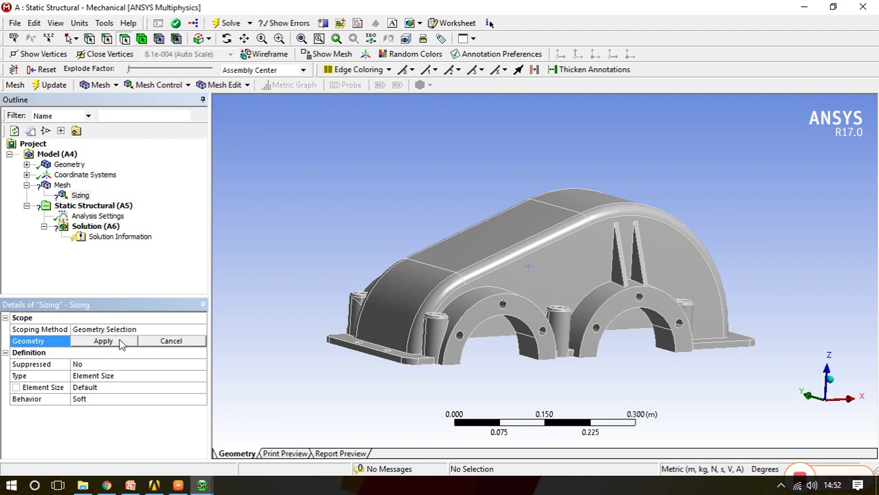
click(487, 317)
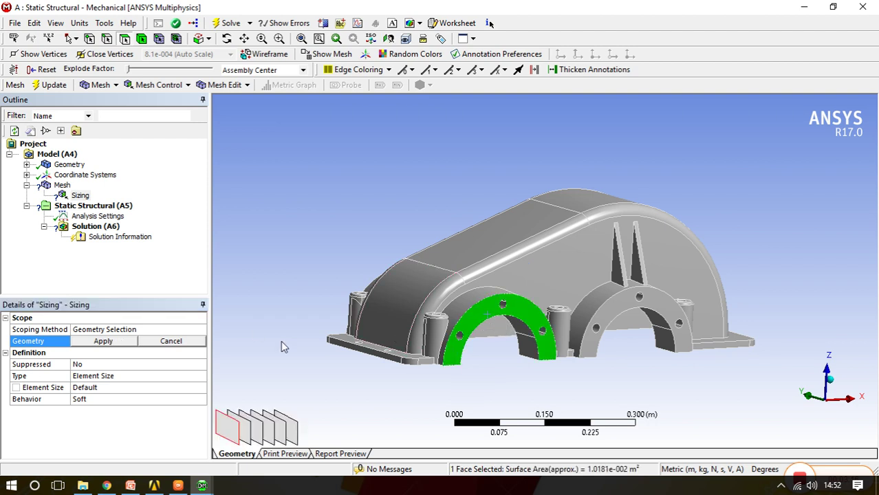
click(110, 343)
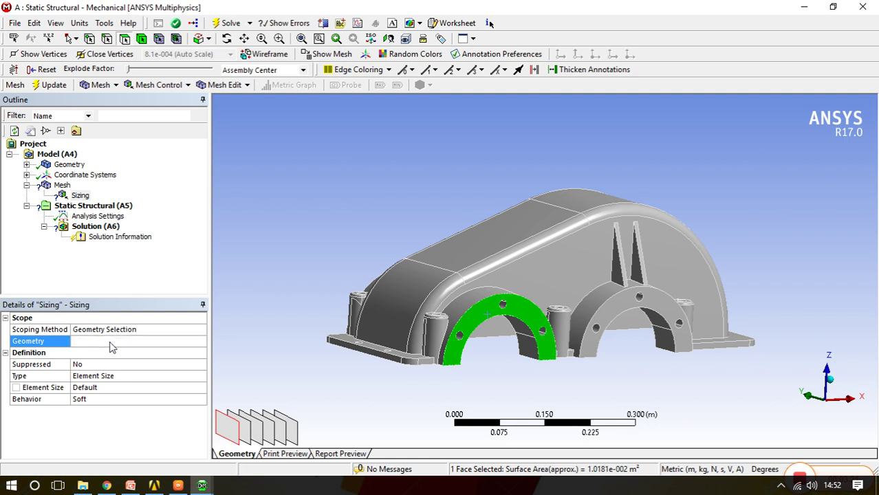
Step: Set the face sizing element size to 0.005 m
click(108, 380)
click(106, 387)
text(0.005)
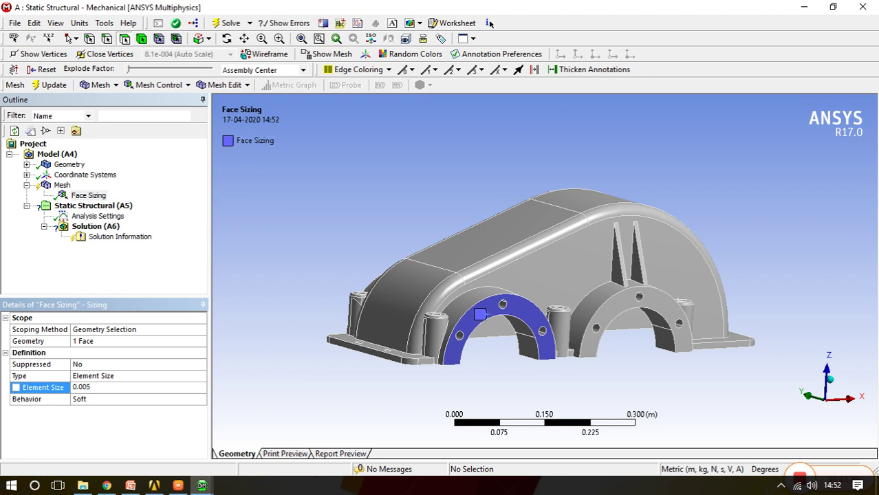
click(159, 208)
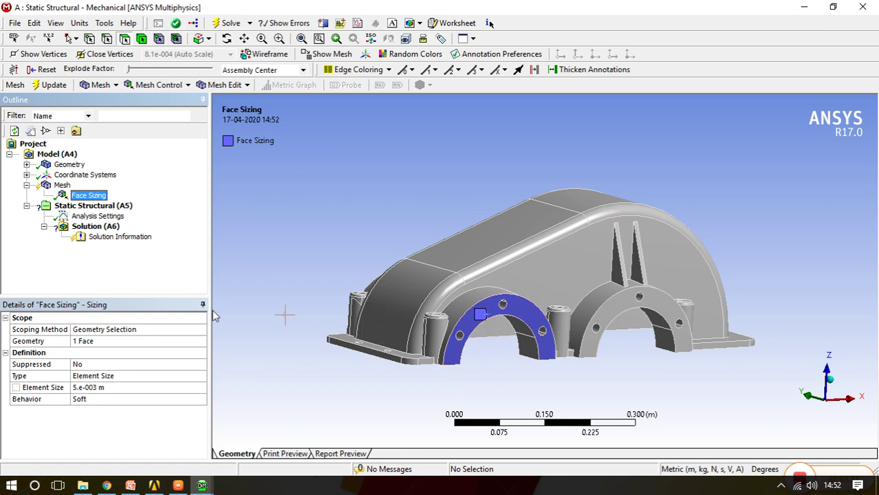
Step: Update the mesh and zoom and orbit to inspect the finer bearing arch face
click(47, 85)
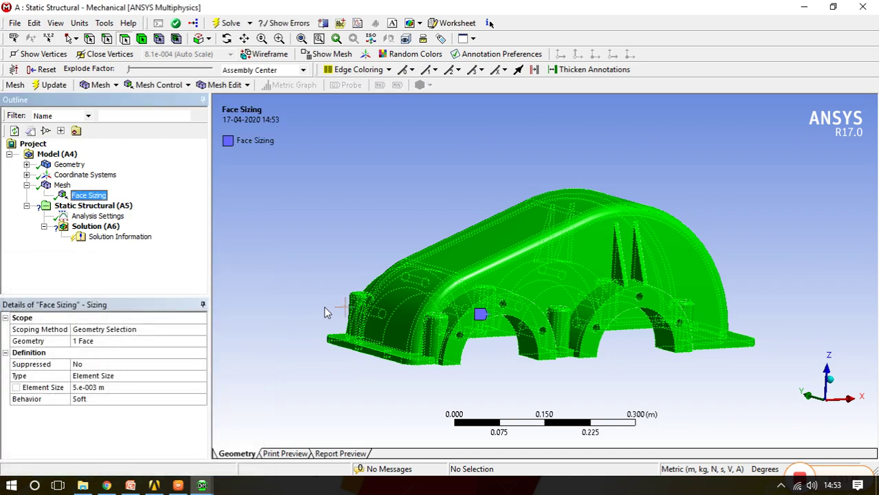
click(62, 185)
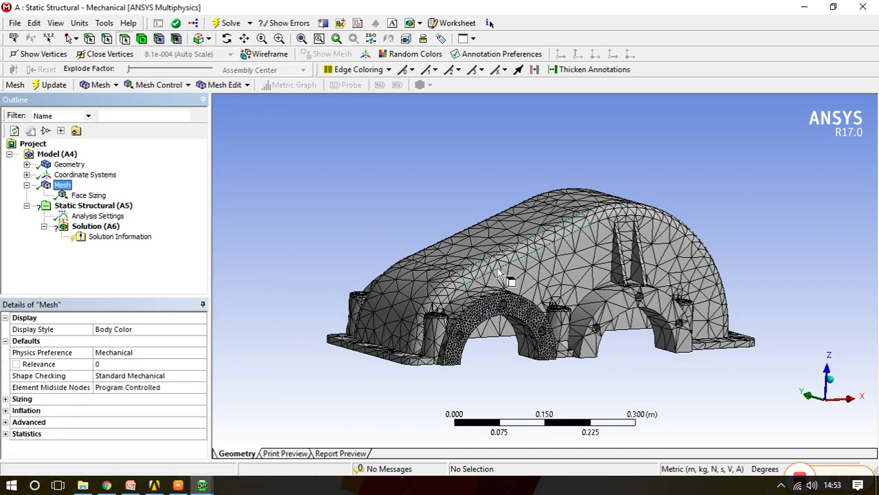
scroll(495, 275, up, 2)
scroll(519, 354, up, 2)
middle_drag(519, 354, 482, 338)
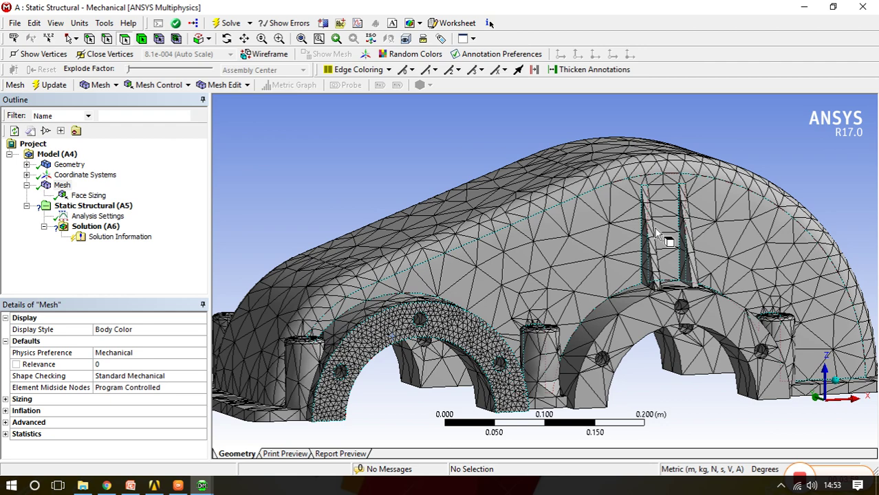
scroll(399, 322, down, 3)
middle_drag(399, 322, 481, 323)
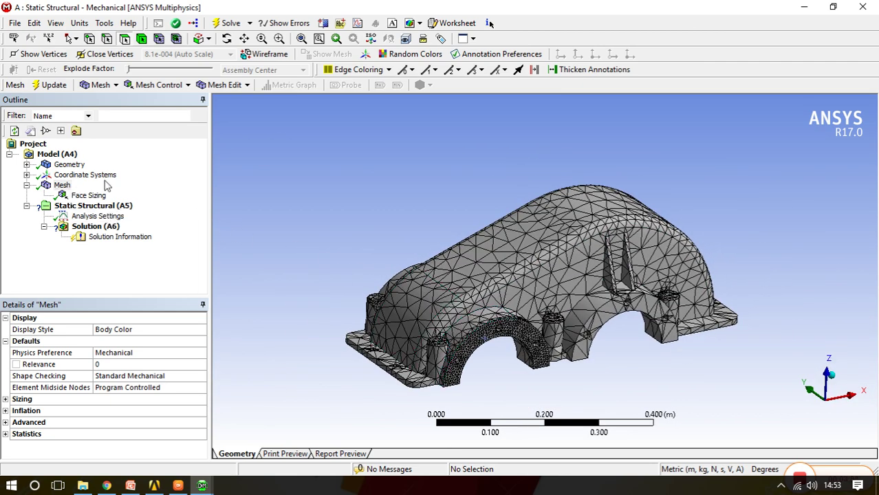
Step: Add an Edge Sizing control of 0.005 m (5 mm) to the long top edge of the casing
right_click(66, 187)
mouse_move(130, 191)
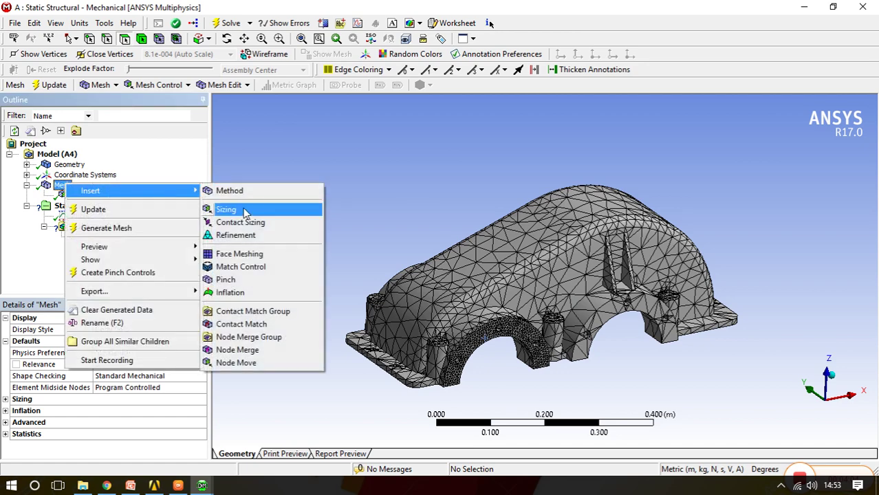
click(244, 213)
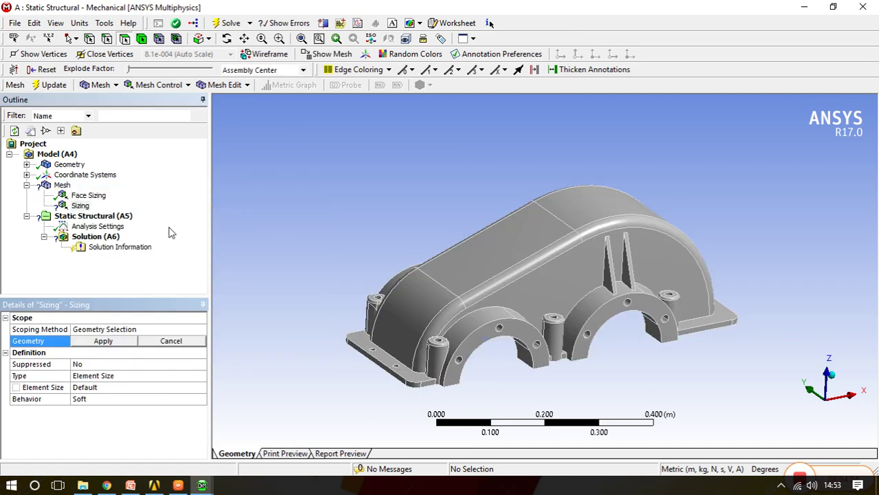
click(110, 344)
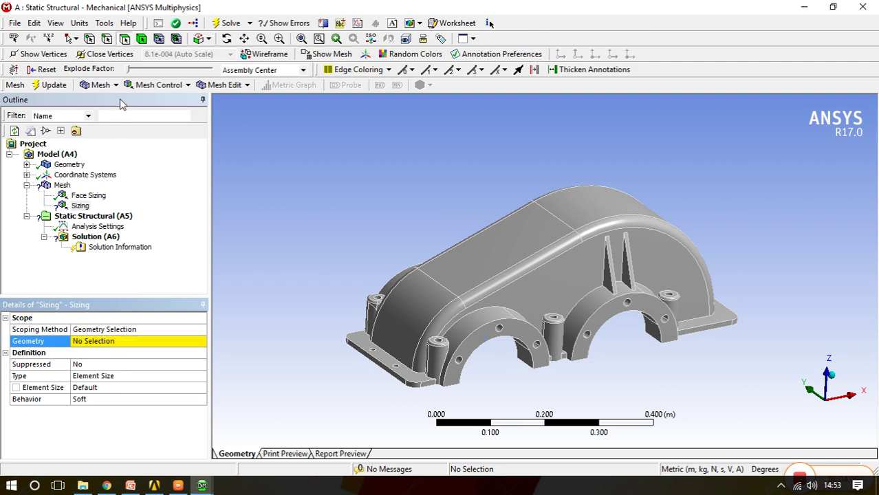
click(503, 270)
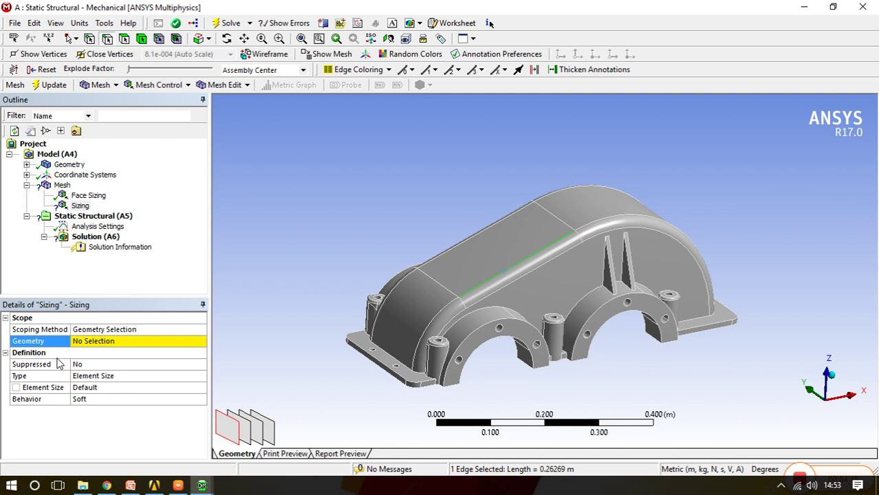
click(103, 347)
click(104, 347)
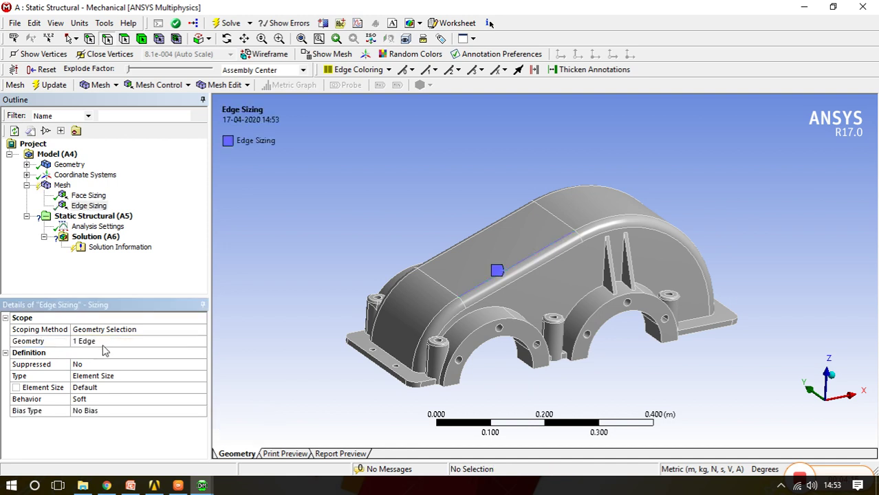
click(108, 388)
text(0.005)
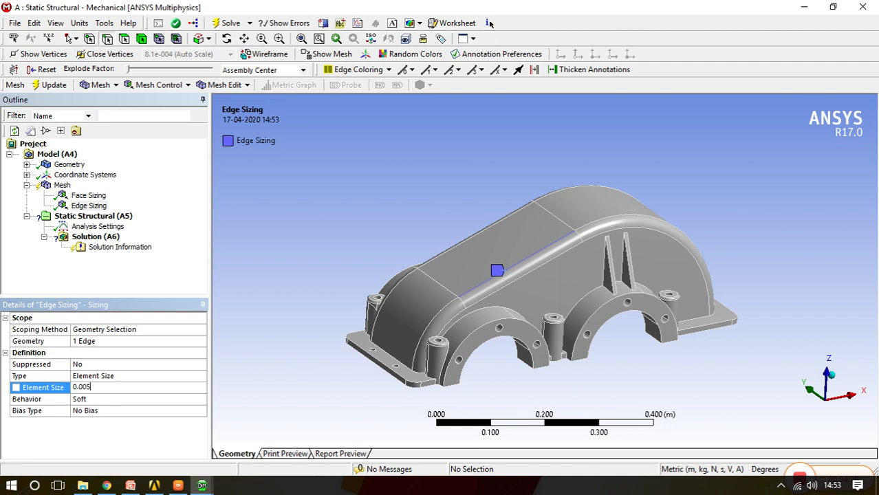
key(Return)
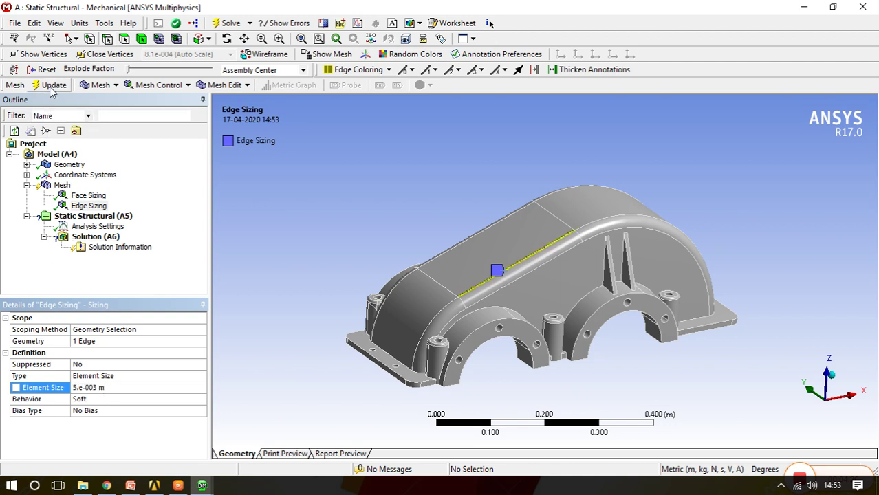
Step: Update the mesh and zoom in on the finer elements along the sized top edge
click(49, 85)
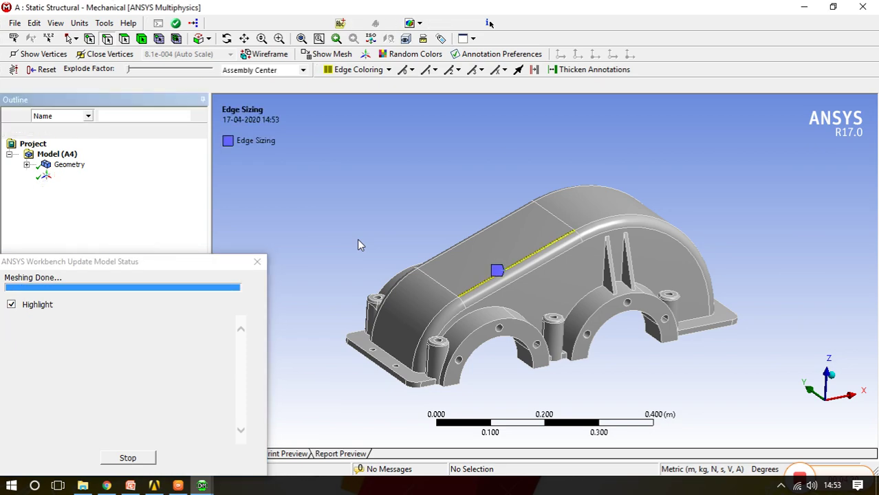
click(59, 185)
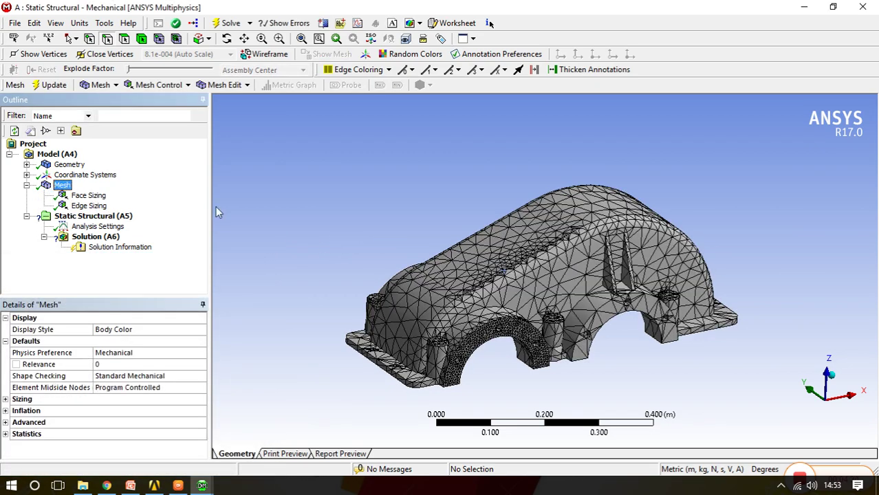
scroll(481, 285, up, 3)
scroll(556, 296, up, 3)
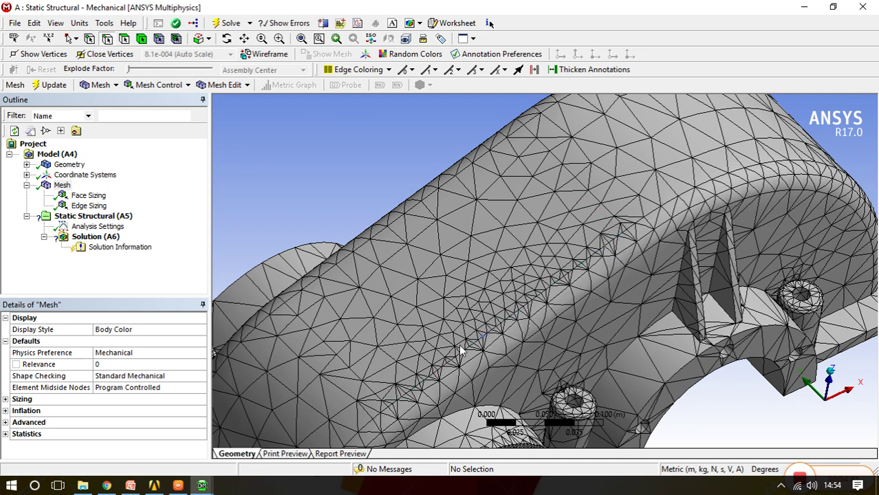
scroll(546, 275, down, 2)
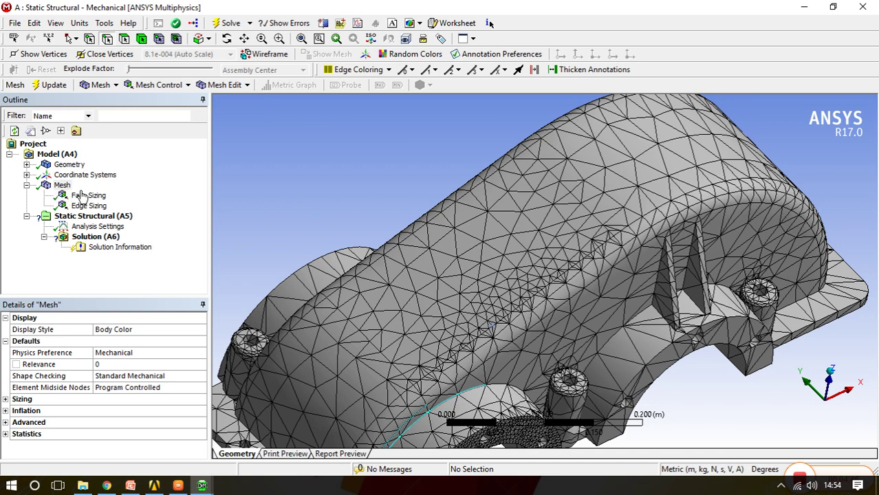
Step: Insert a Refinement control scoped to the long top edge of the casing
right_click(89, 206)
click(145, 190)
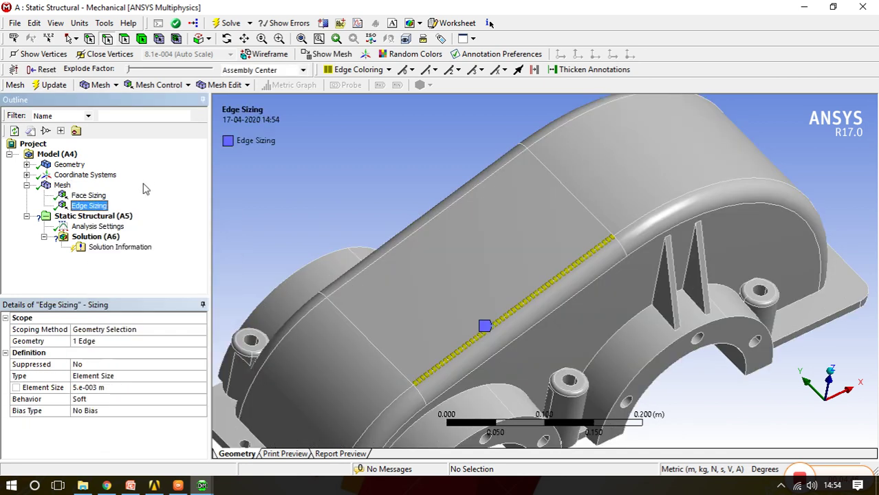
right_click(59, 185)
mouse_move(124, 195)
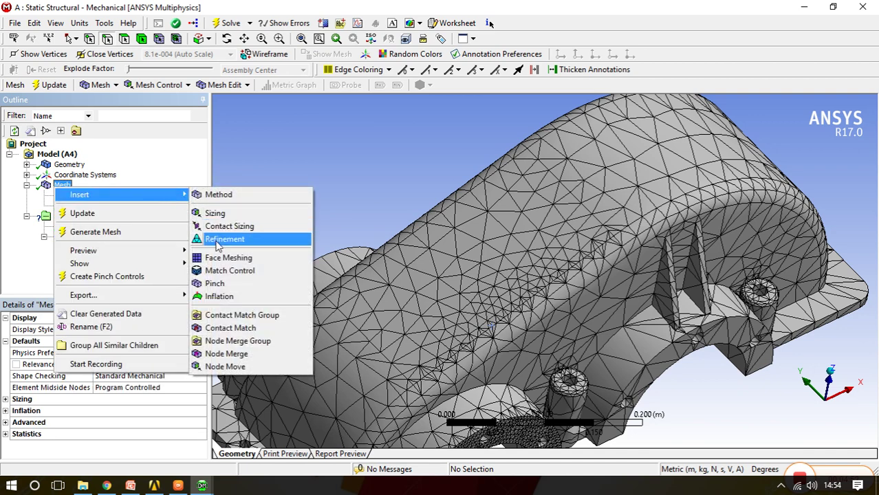
click(218, 239)
mouse_move(454, 323)
middle_down()
mouse_move(454, 288)
mouse_move(484, 278)
mouse_move(448, 305)
mouse_move(436, 293)
mouse_move(434, 305)
mouse_move(498, 303)
middle_up()
scroll(443, 292, down, 3)
scroll(434, 305, down, 1)
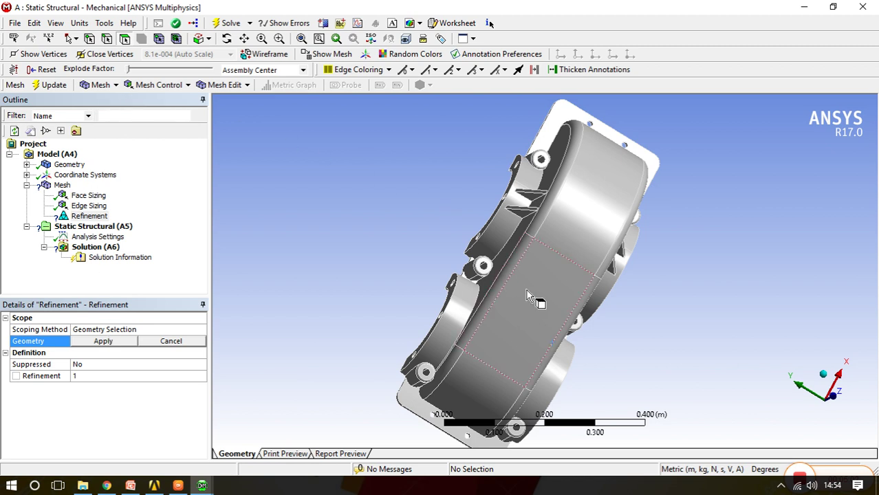
click(106, 39)
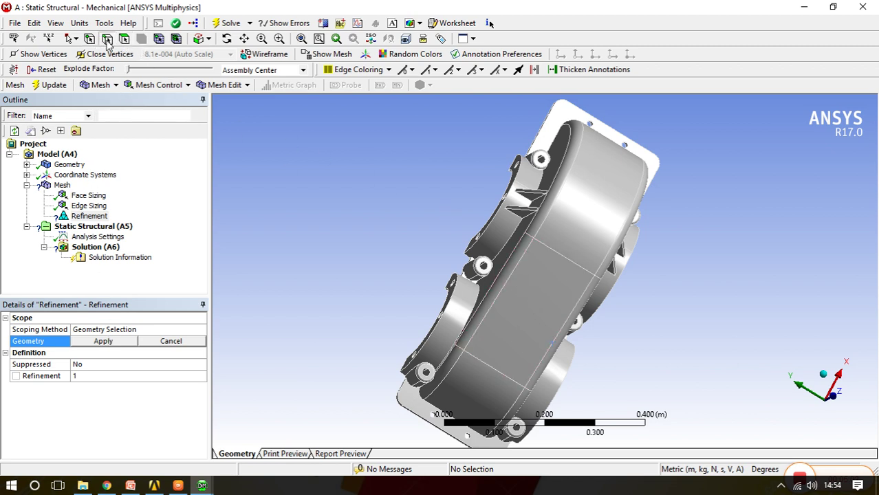
click(502, 287)
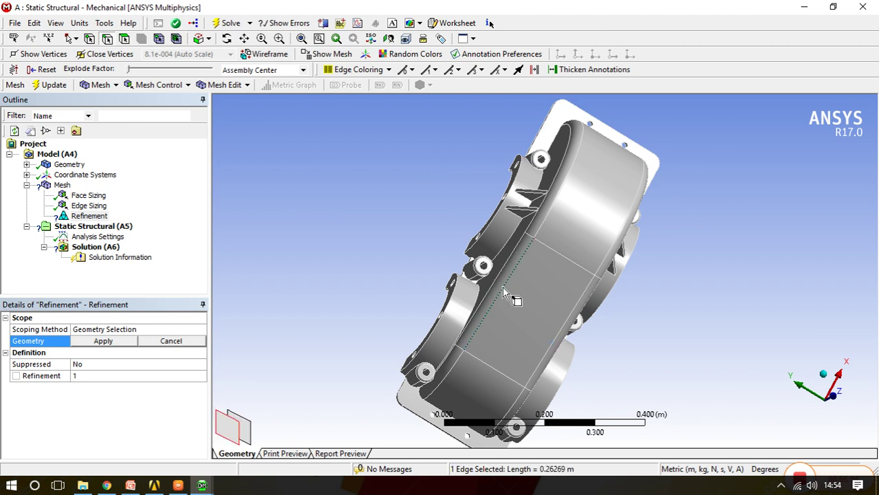
click(102, 341)
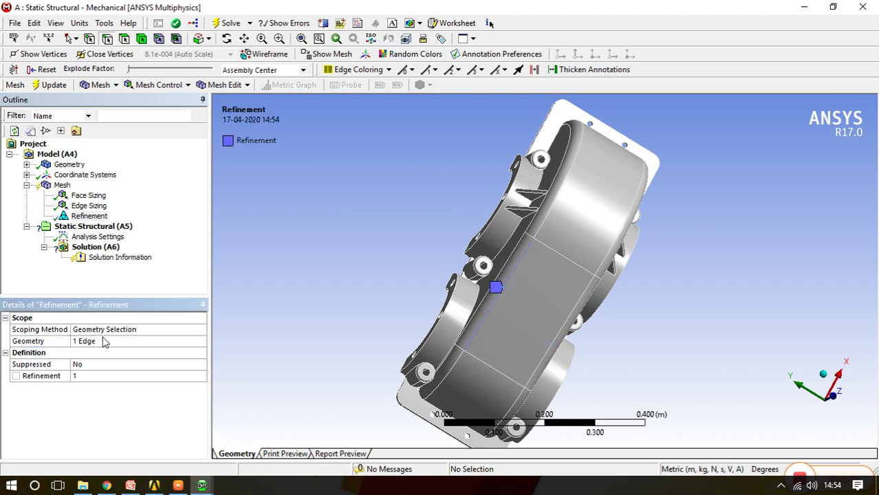
Step: Set the refinement level to 3 and update the mesh
click(134, 377)
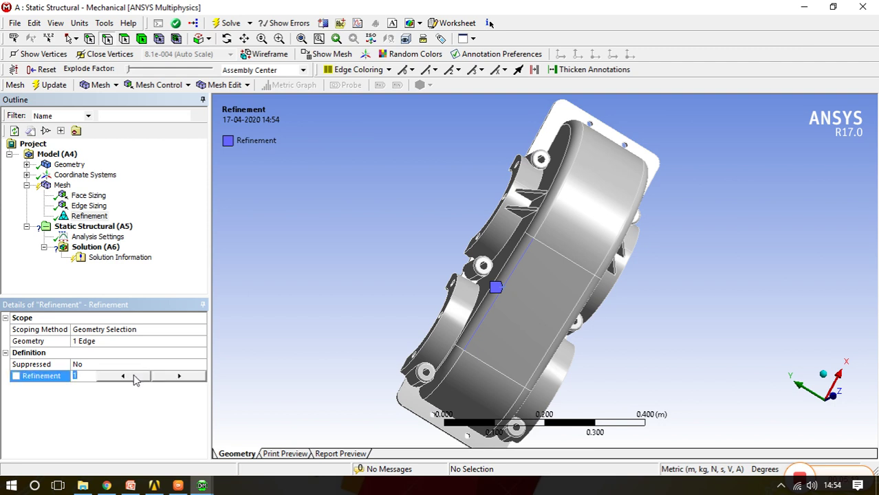
click(172, 380)
middle_drag(402, 328, 488, 317)
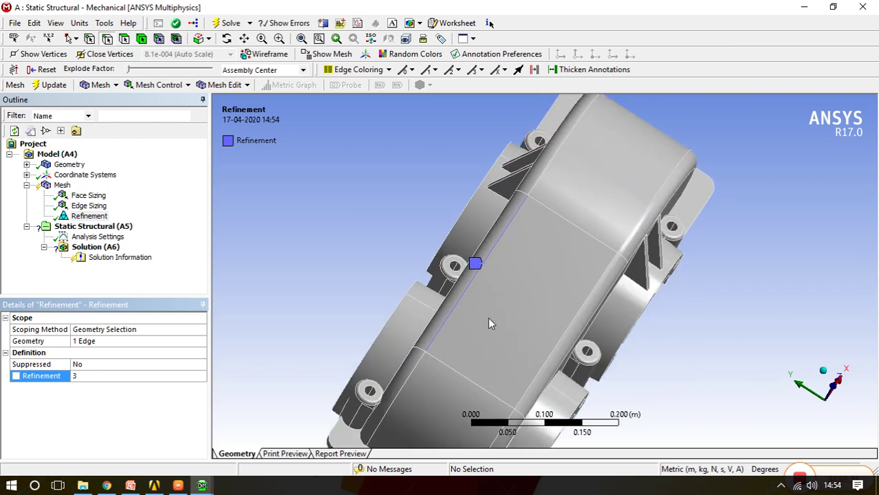
scroll(487, 317, up, 2)
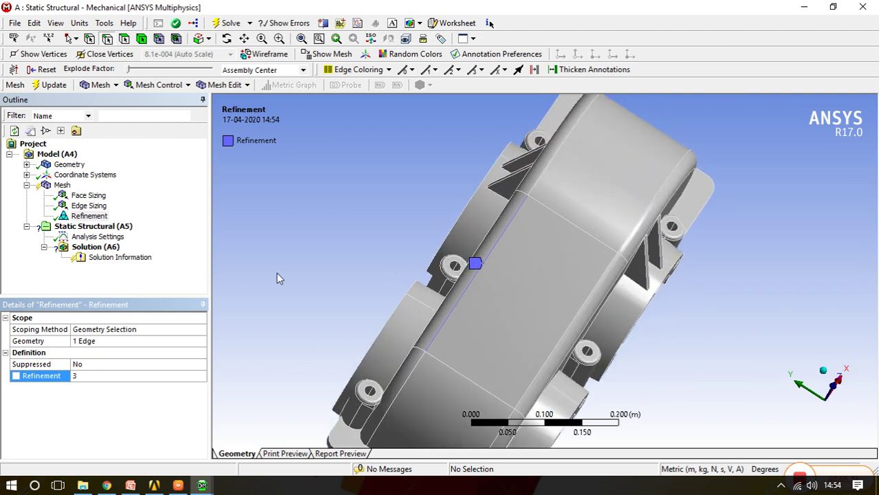
click(51, 85)
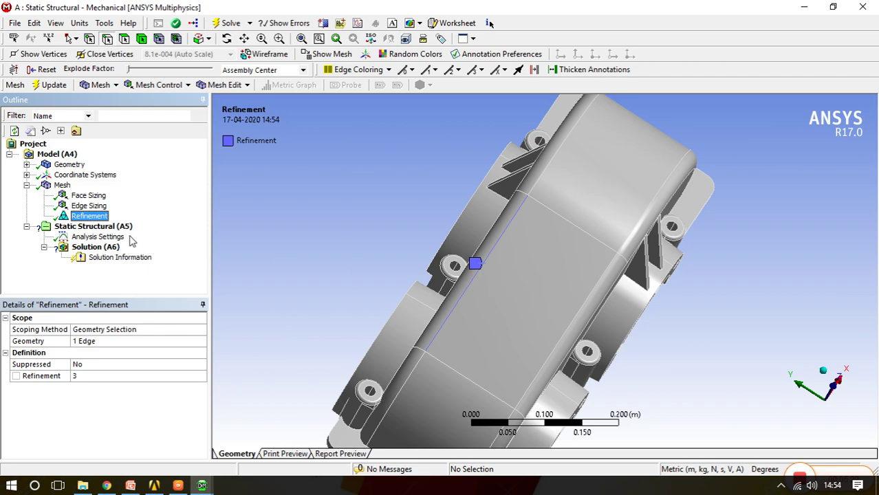
Step: Show the updated mesh, then zoom and orbit to inspect the dense band along the refined edge
click(62, 185)
scroll(500, 305, up, 5)
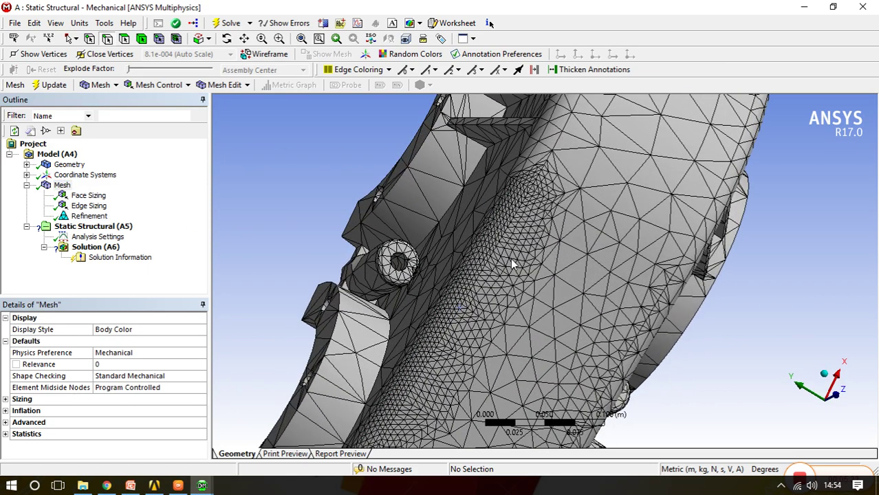
scroll(510, 258, down, 4)
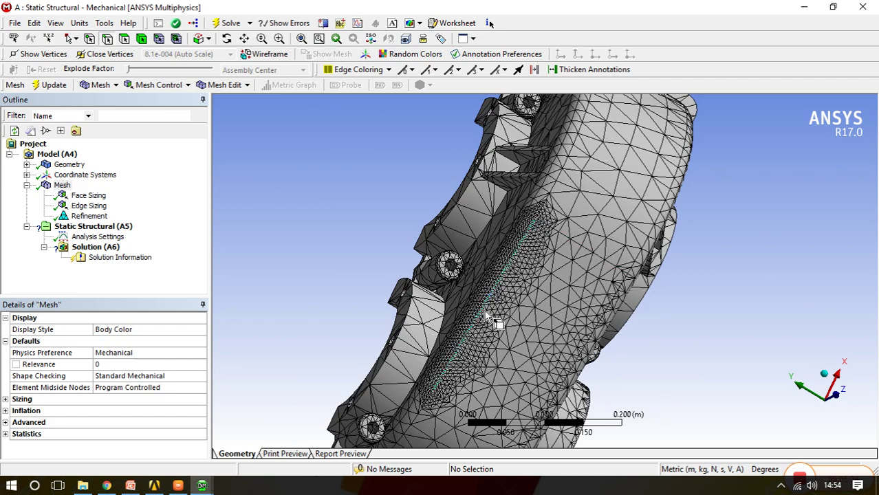
scroll(485, 318, up, 3)
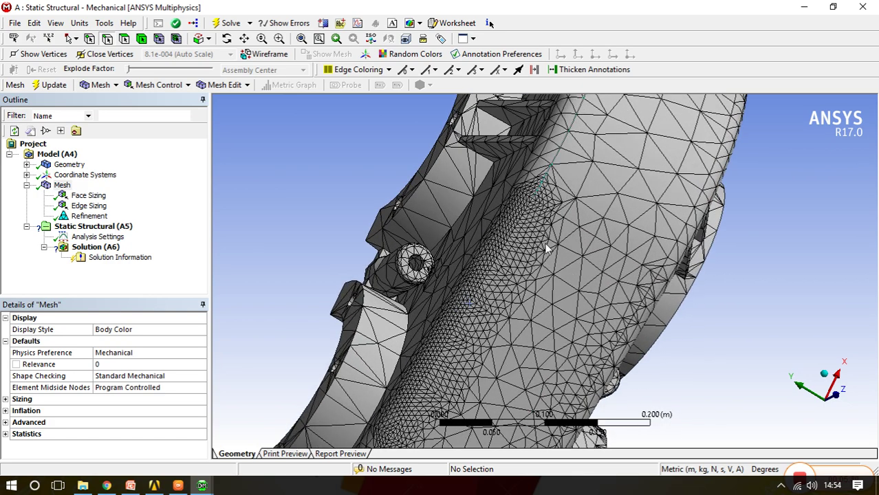
scroll(491, 334, down, 2)
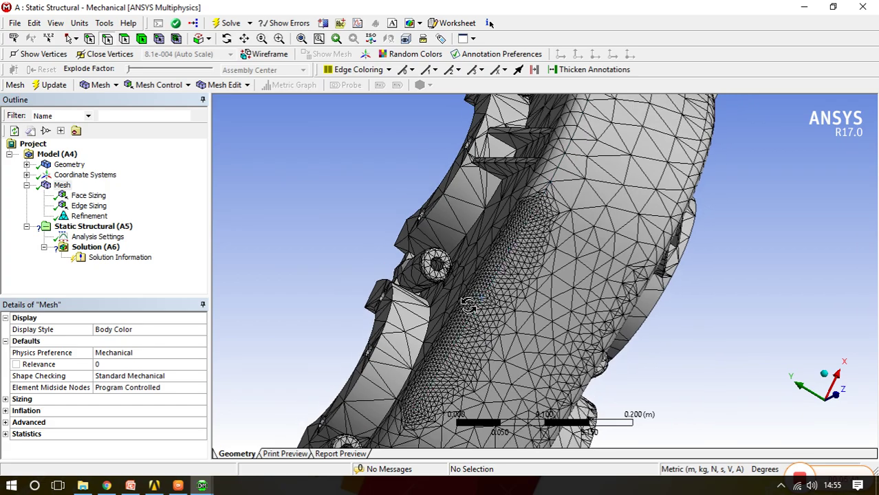
mouse_move(471, 327)
middle_down()
mouse_move(530, 259)
mouse_move(438, 268)
middle_up()
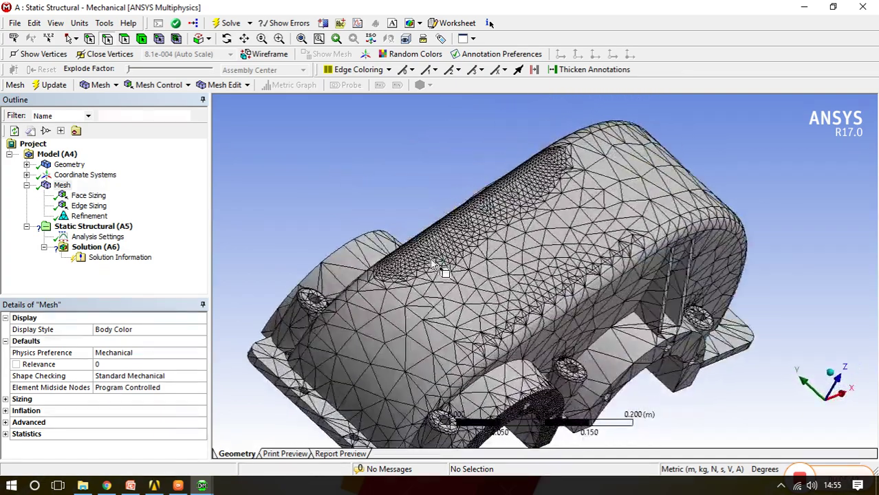
Step: Apply mapped Face Meshing to the curved casing face and generate the mesh
right_click(65, 187)
mouse_move(130, 194)
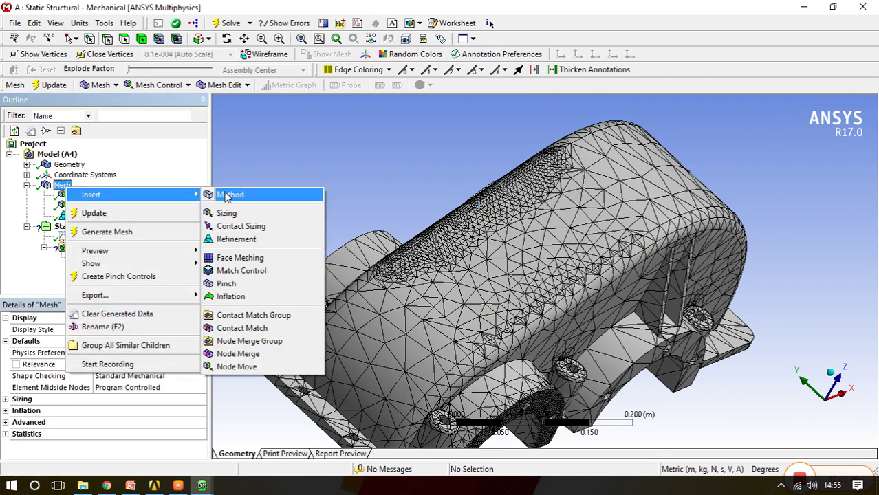
click(237, 257)
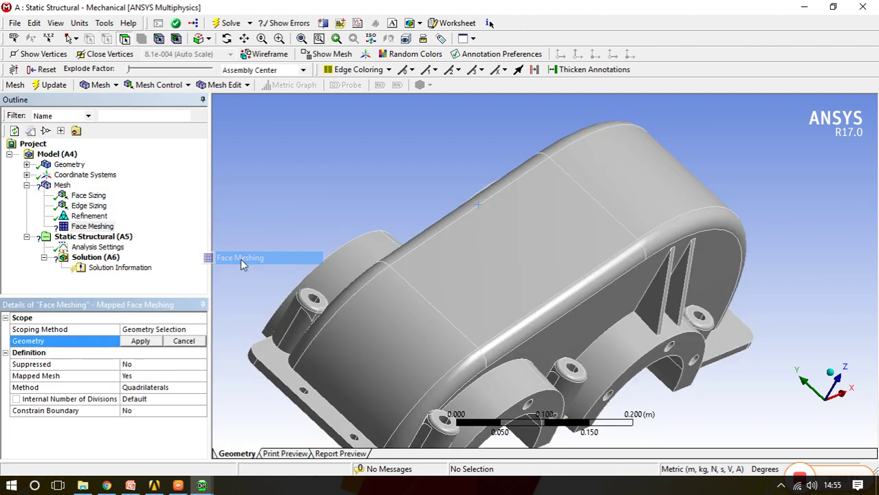
middle_drag(470, 312, 506, 299)
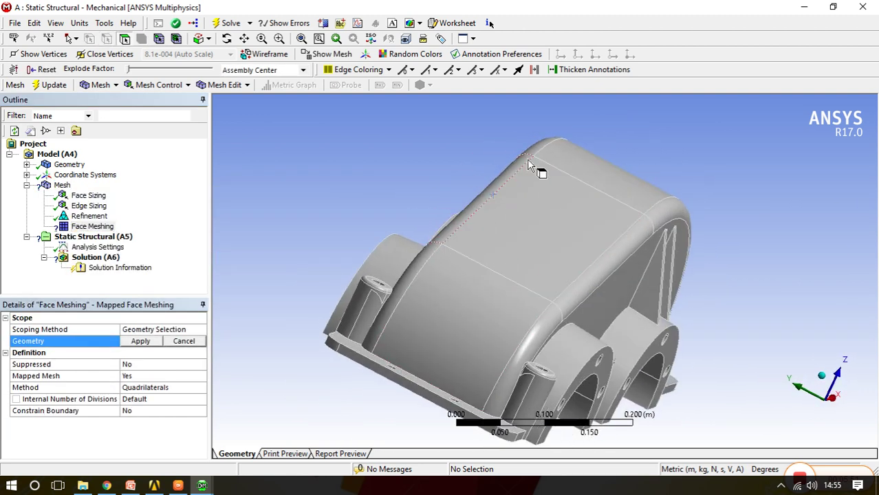
click(468, 319)
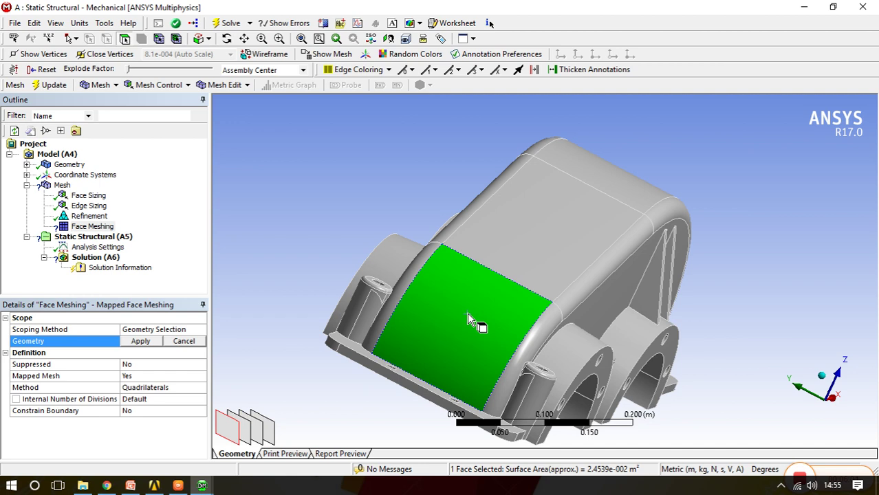
click(139, 341)
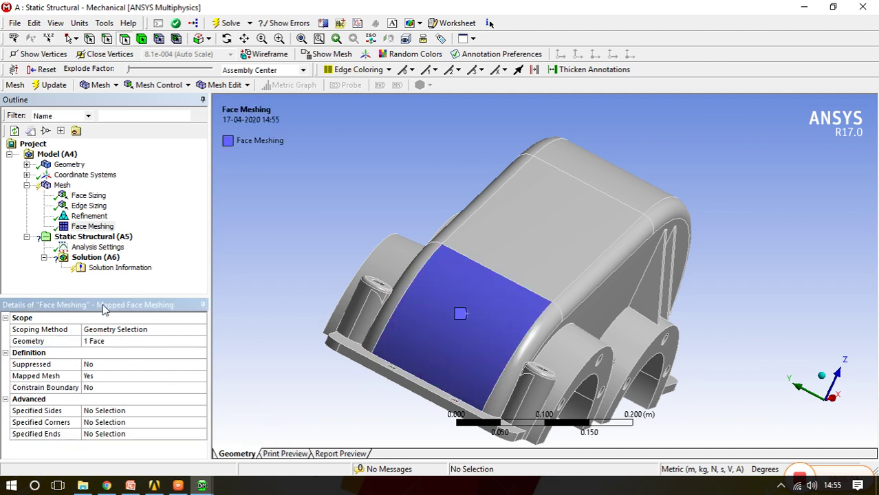
click(49, 92)
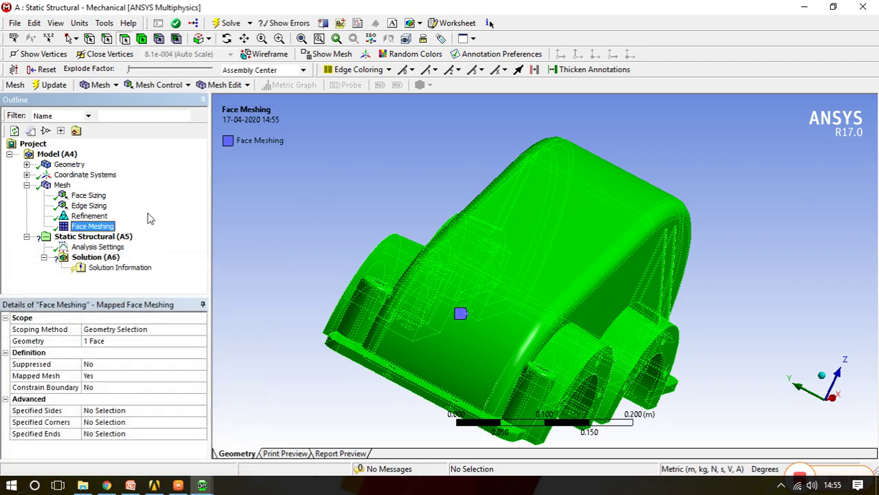
Step: Display the final casing mesh and orbit it to view the top, underside and sides
click(62, 185)
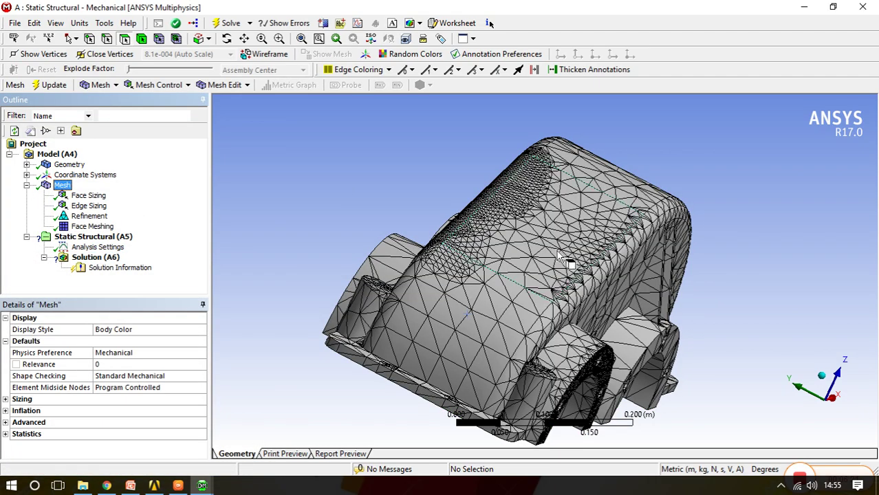
middle_drag(559, 255, 436, 371)
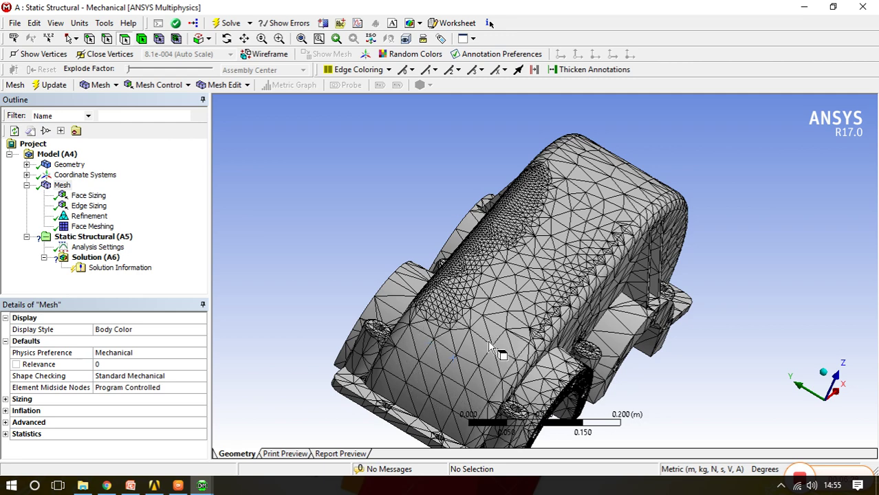
middle_drag(600, 185, 711, 255)
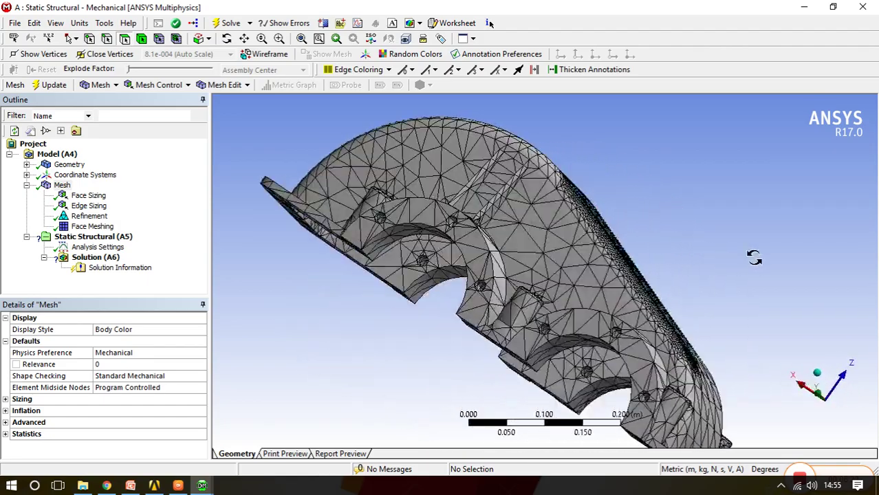
middle_drag(711, 255, 755, 198)
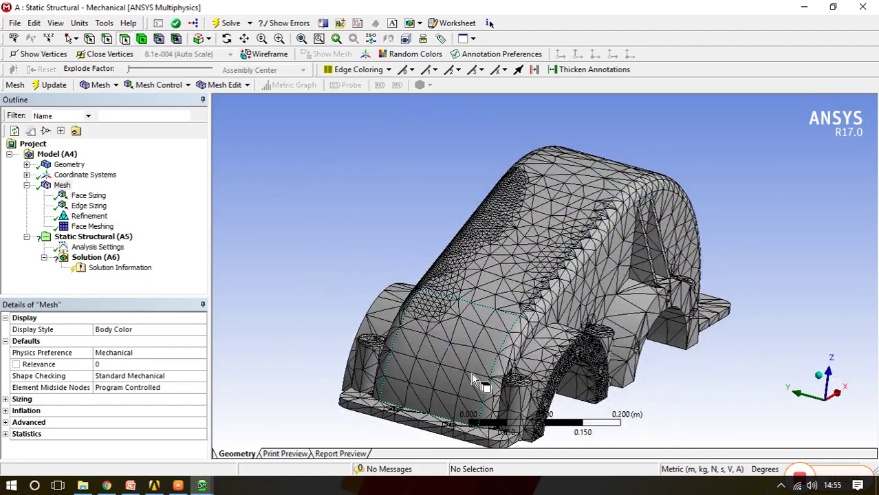
middle_drag(450, 351, 480, 347)
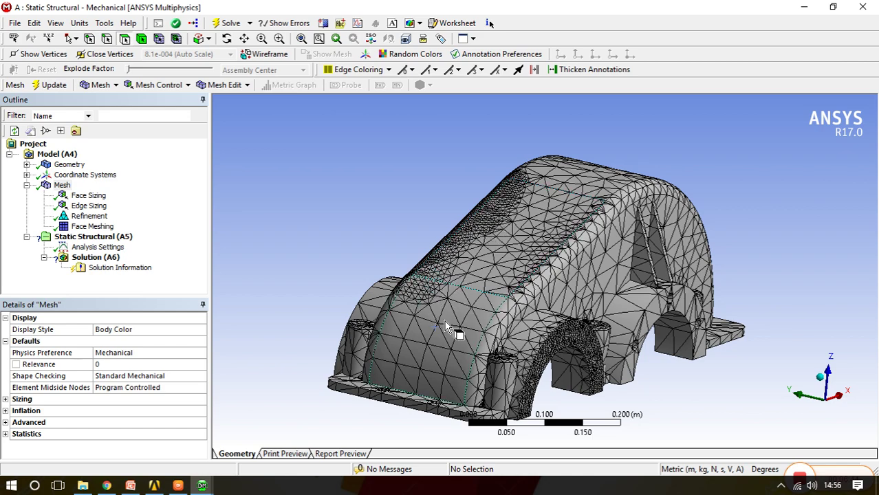
middle_drag(447, 330, 481, 357)
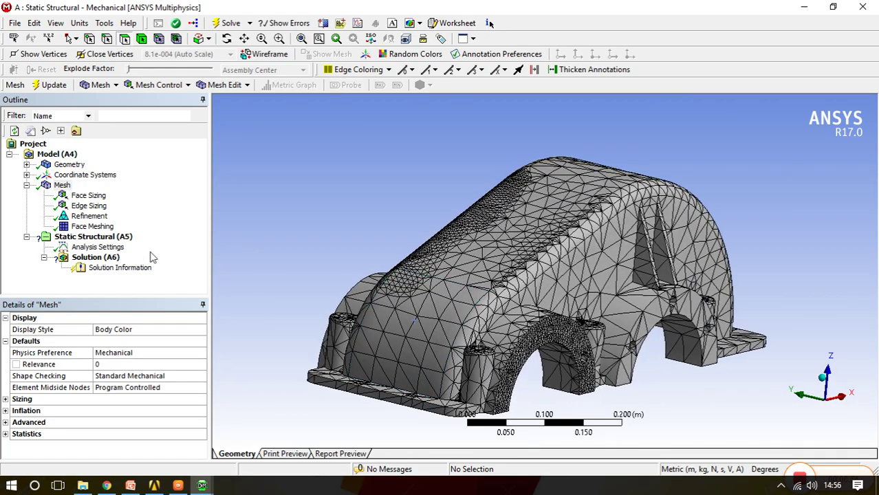
mouse_move(533, 275)
middle_down()
mouse_move(543, 289)
mouse_move(573, 285)
middle_up()
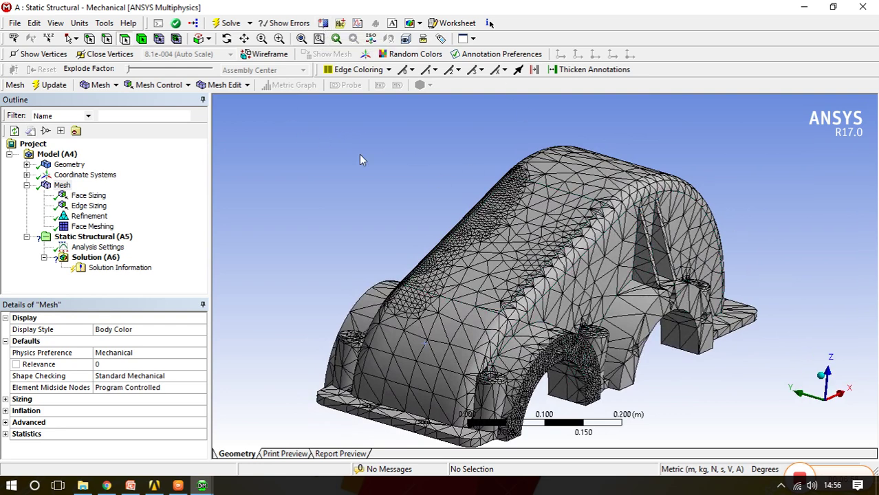
Step: Reset the Mechanical window layout to default after the section panel docking mishap
click(323, 24)
drag(236, 174, 278, 154)
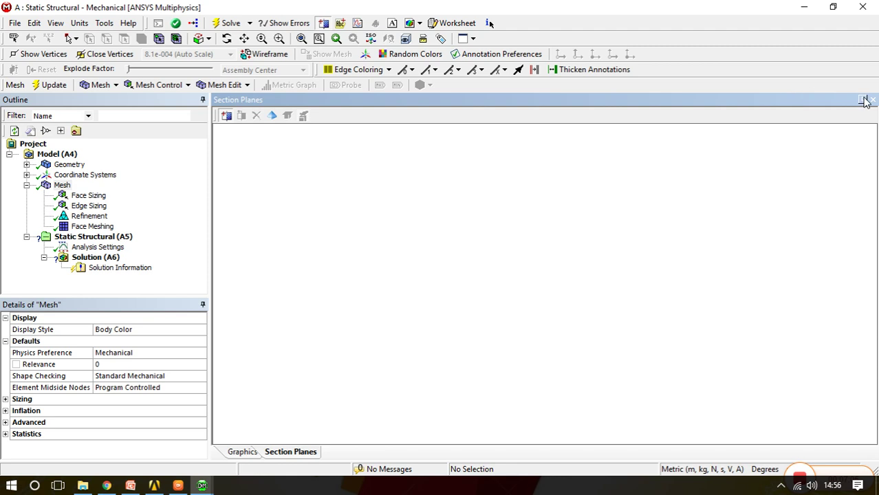
click(863, 101)
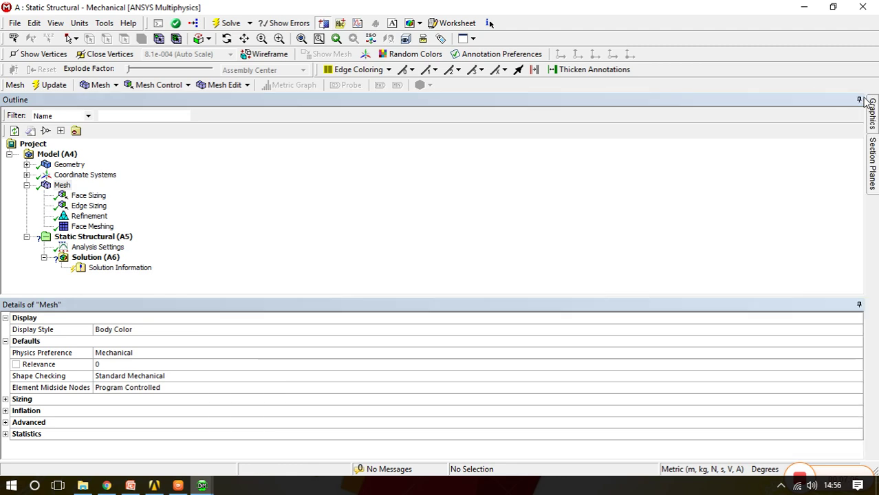
click(14, 24)
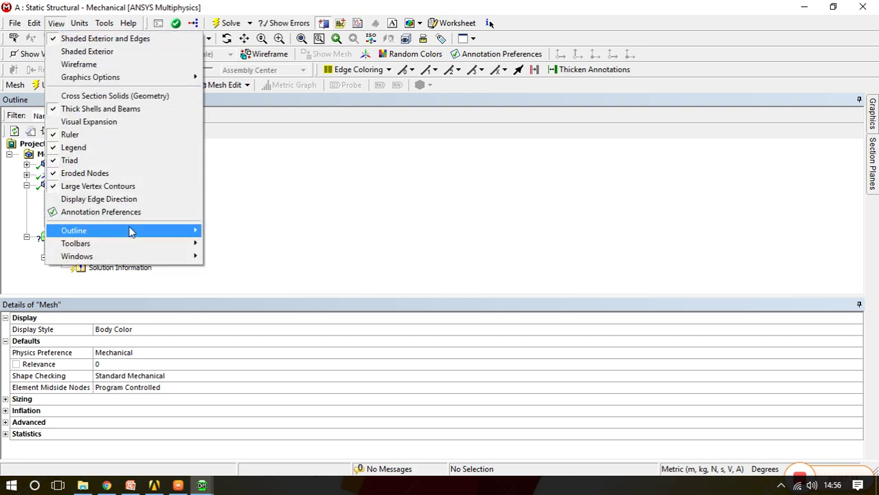
mouse_move(77, 256)
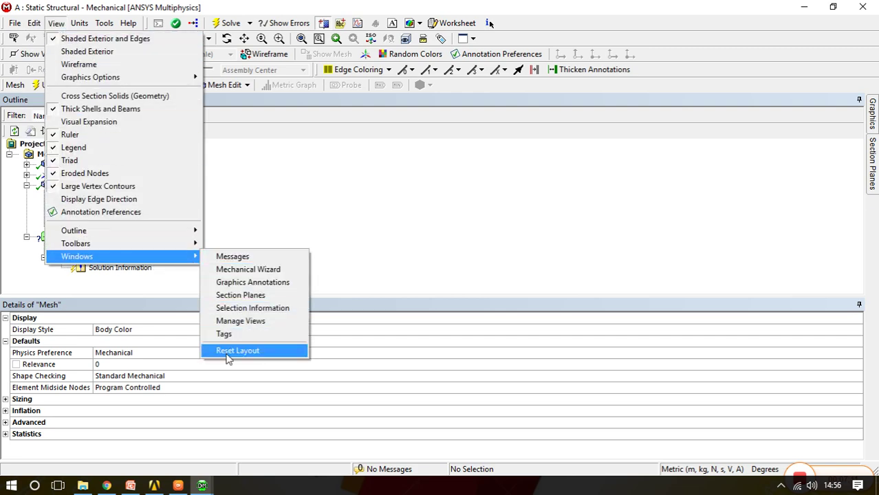
click(227, 351)
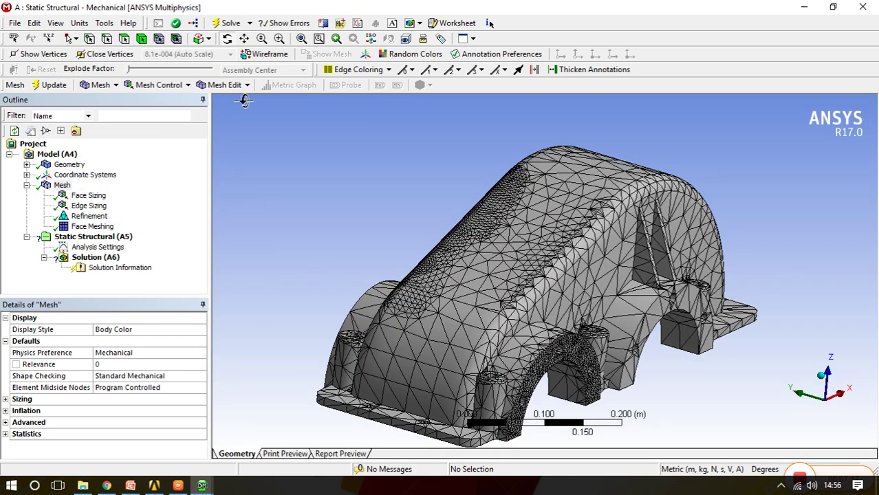
Step: Reopen the Section Planes panel and float it over the meshed casing
click(322, 24)
click(17, 448)
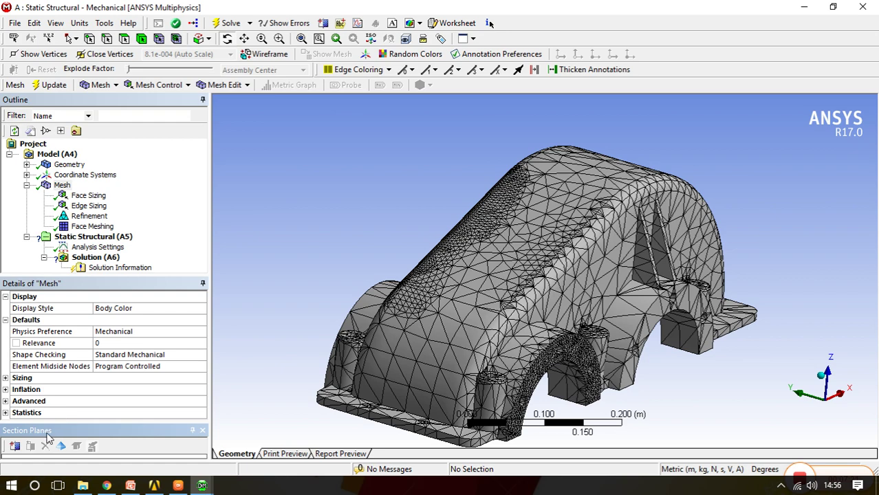
mouse_move(48, 437)
mouse_down()
mouse_move(257, 248)
mouse_move(279, 147)
mouse_up()
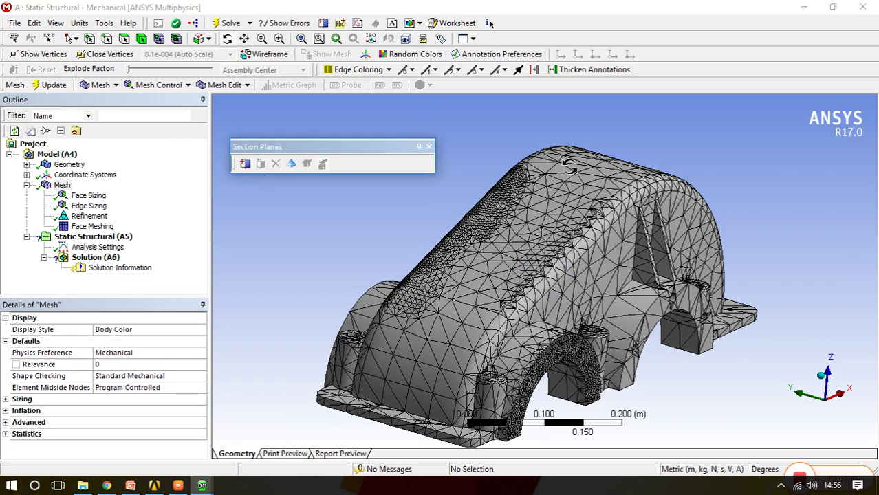
drag(506, 153, 522, 177)
Step: Cut the casing with a new section plane and show whole elements at the cut
click(249, 171)
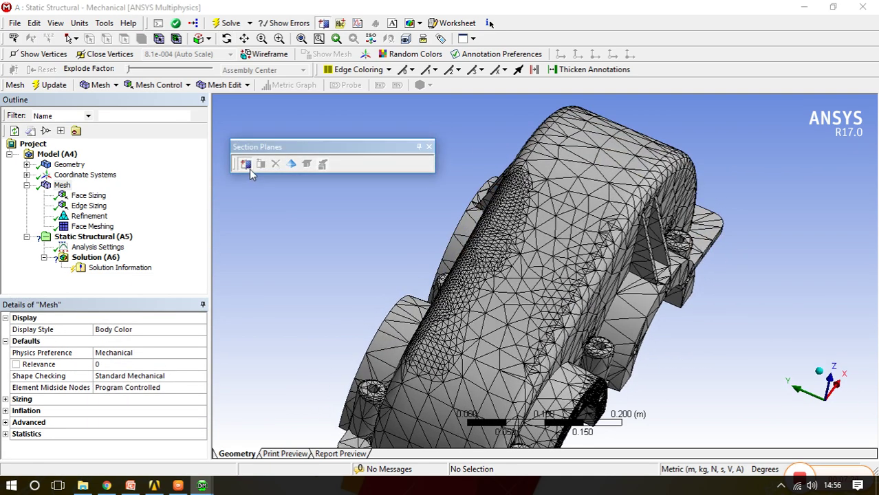
mouse_move(513, 135)
mouse_down()
mouse_move(651, 412)
mouse_move(453, 332)
mouse_up()
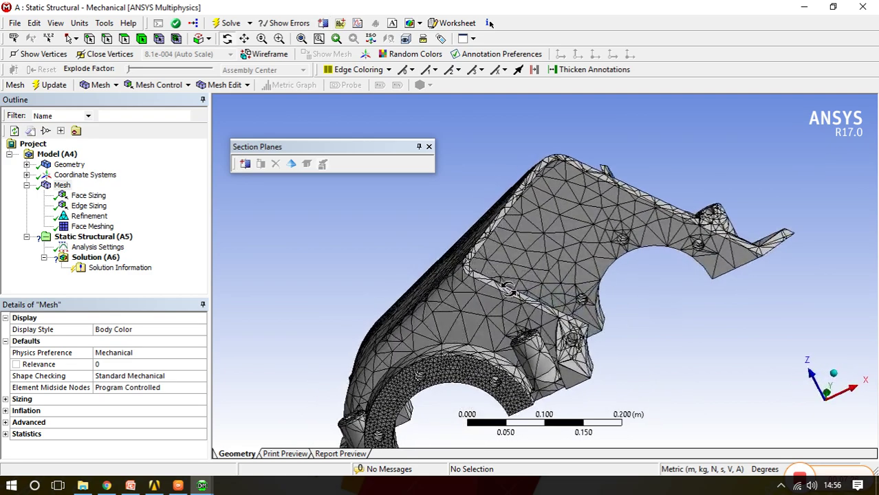
click(293, 166)
Step: Orbit and zoom into the sectioned mesh to examine the interior elements
mouse_move(474, 248)
mouse_down()
mouse_move(498, 333)
mouse_move(512, 289)
mouse_up()
scroll(511, 288, up, 3)
scroll(493, 246, up, 3)
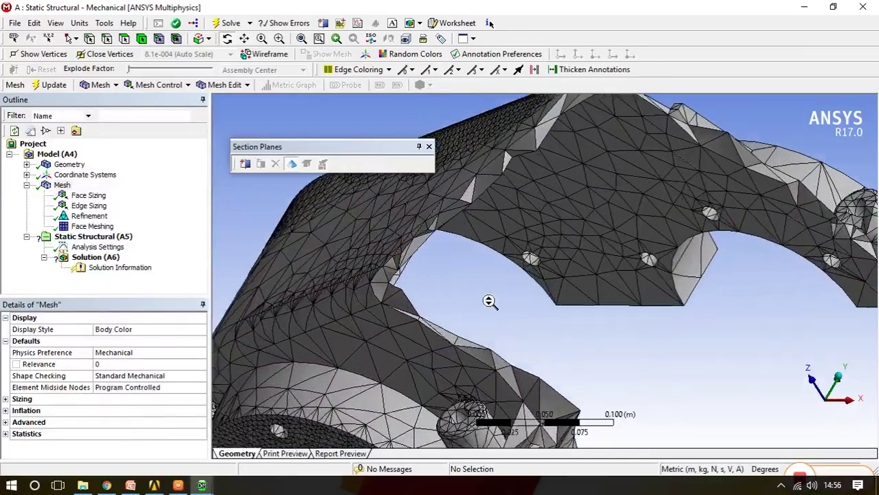
mouse_move(492, 246)
mouse_down()
mouse_move(448, 323)
mouse_move(428, 309)
mouse_move(526, 308)
mouse_move(421, 294)
mouse_up()
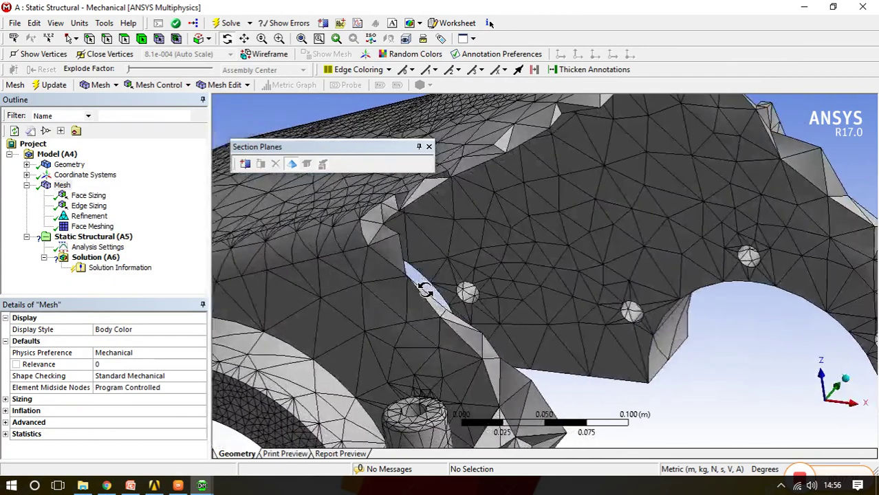
click(292, 165)
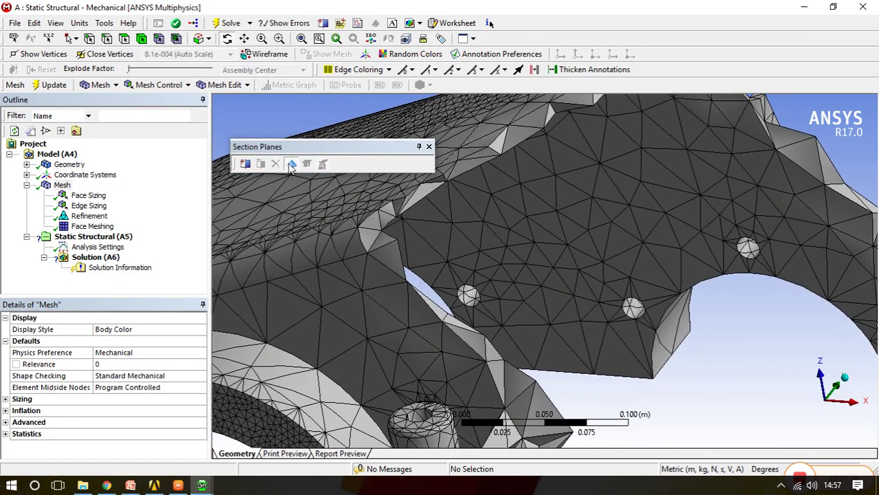
click(249, 165)
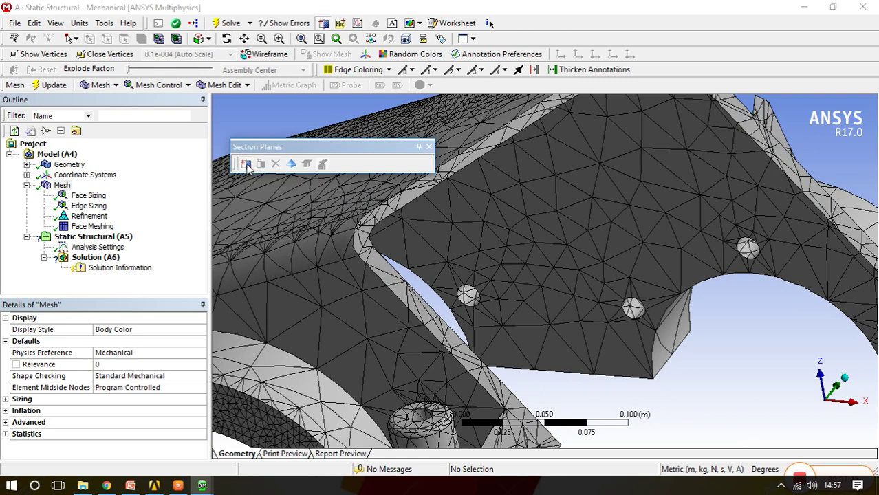
click(245, 165)
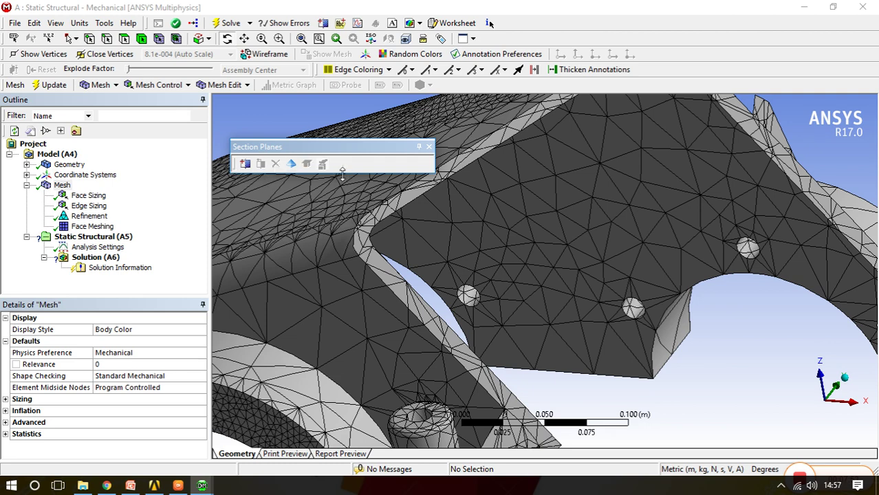
Step: Uncheck Section Plane 1, close its panel, and zoom out to an oblique view of the casing
drag(342, 176, 330, 269)
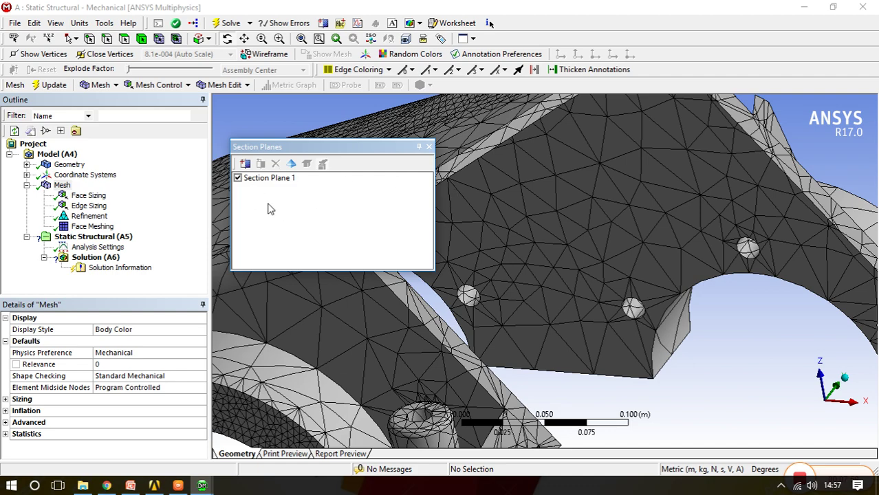
click(237, 179)
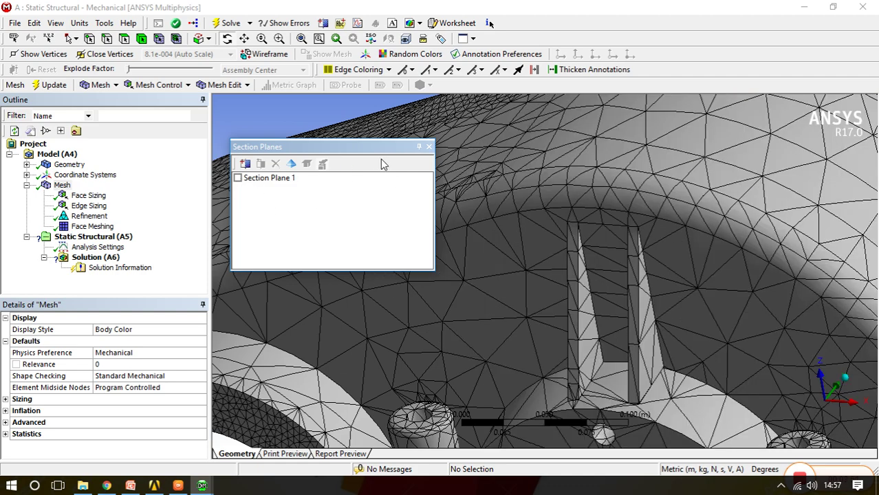
click(427, 147)
scroll(431, 222, down, 2)
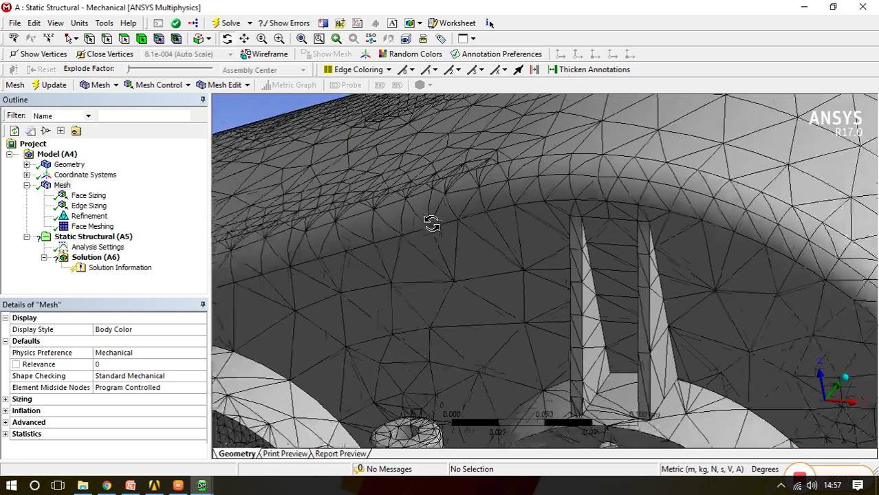
scroll(431, 221, down, 2)
scroll(431, 221, down, 2)
drag(431, 222, 622, 291)
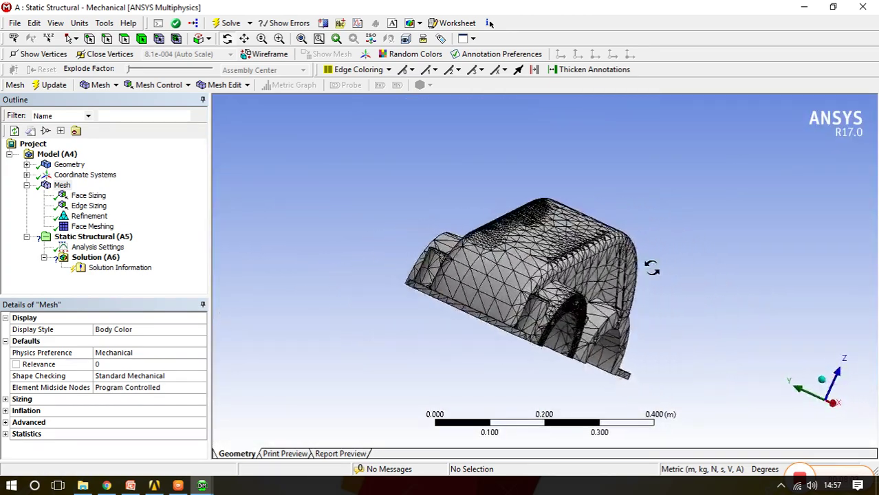